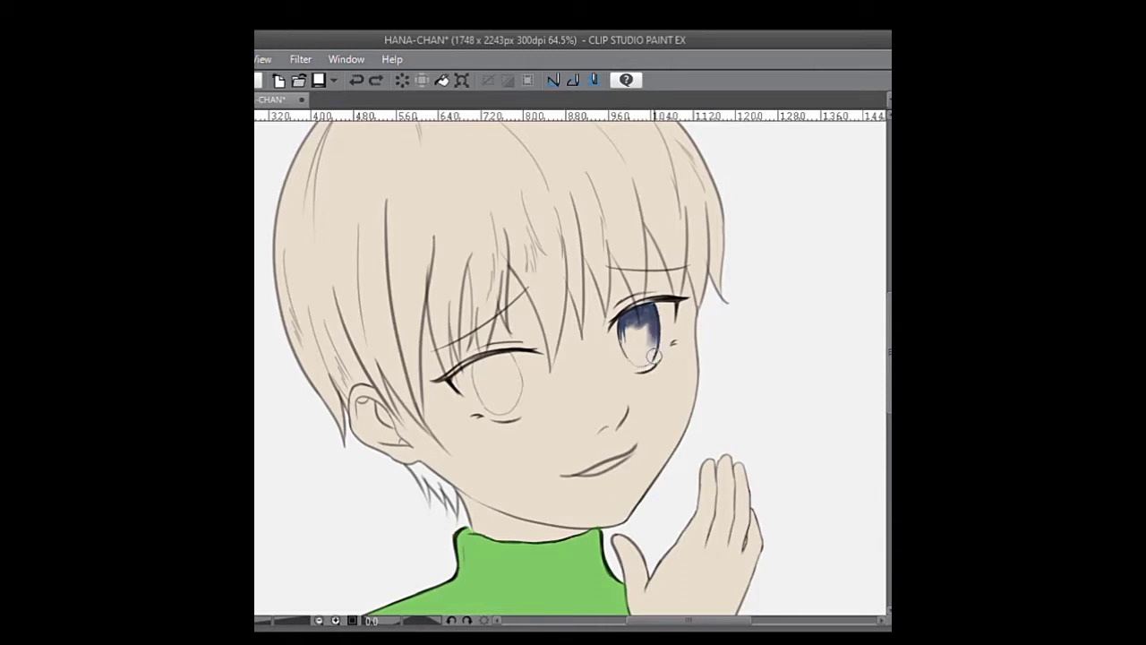
# Step: Fill the irises of both eyes with solid dark blue up to their outlines
pyautogui.hotkey('ctrl', 'z')
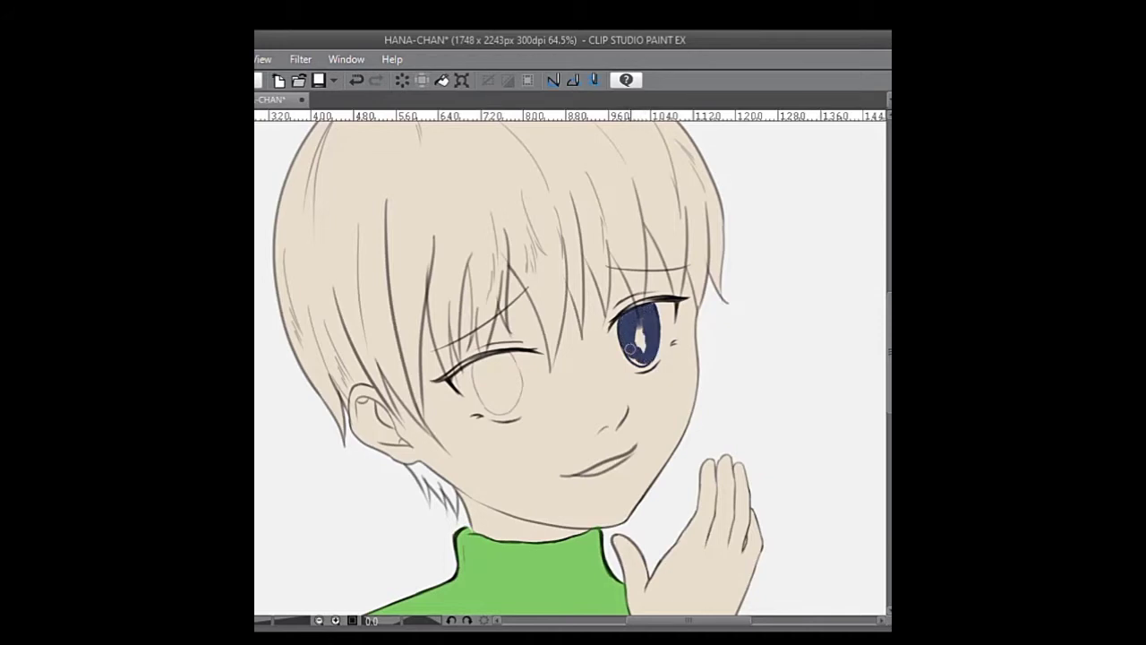
pyautogui.moveTo(629, 347); pyautogui.dragTo(643, 339)
pyautogui.press('h')
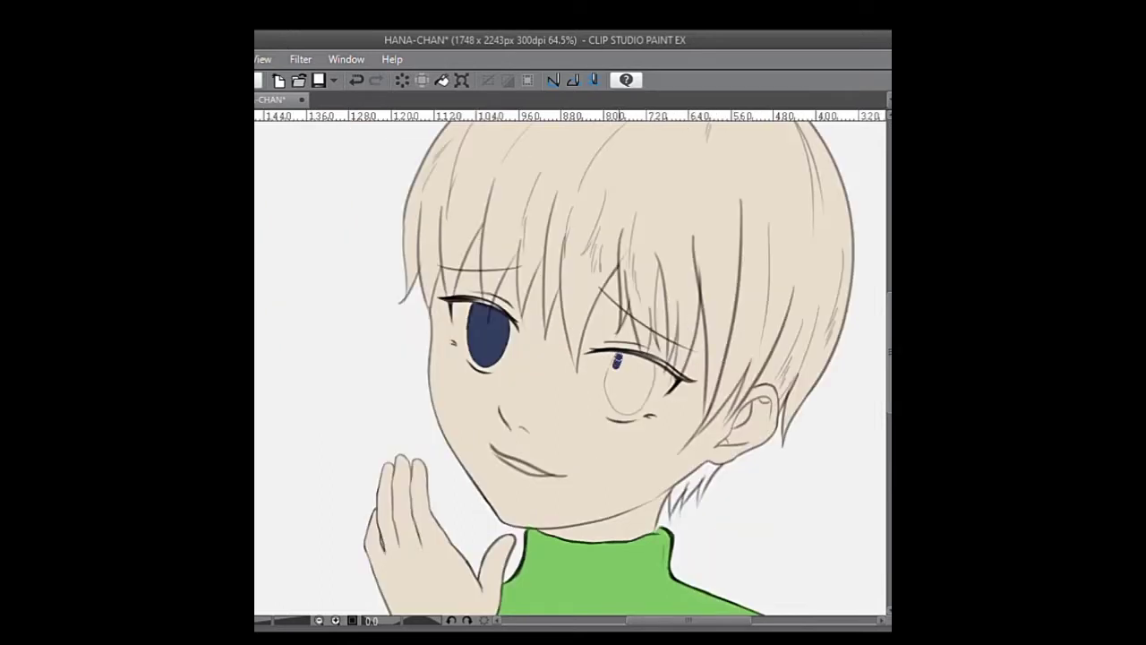
pyautogui.moveTo(617, 359)
pyautogui.mouseDown()
pyautogui.moveTo(648, 362)
pyautogui.moveTo(622, 357)
pyautogui.moveTo(648, 363)
pyautogui.moveTo(649, 384)
pyautogui.moveTo(626, 409)
pyautogui.moveTo(611, 377)
pyautogui.moveTo(614, 406)
pyautogui.moveTo(610, 384)
pyautogui.moveTo(616, 404)
pyautogui.moveTo(641, 381)
pyautogui.mouseUp()
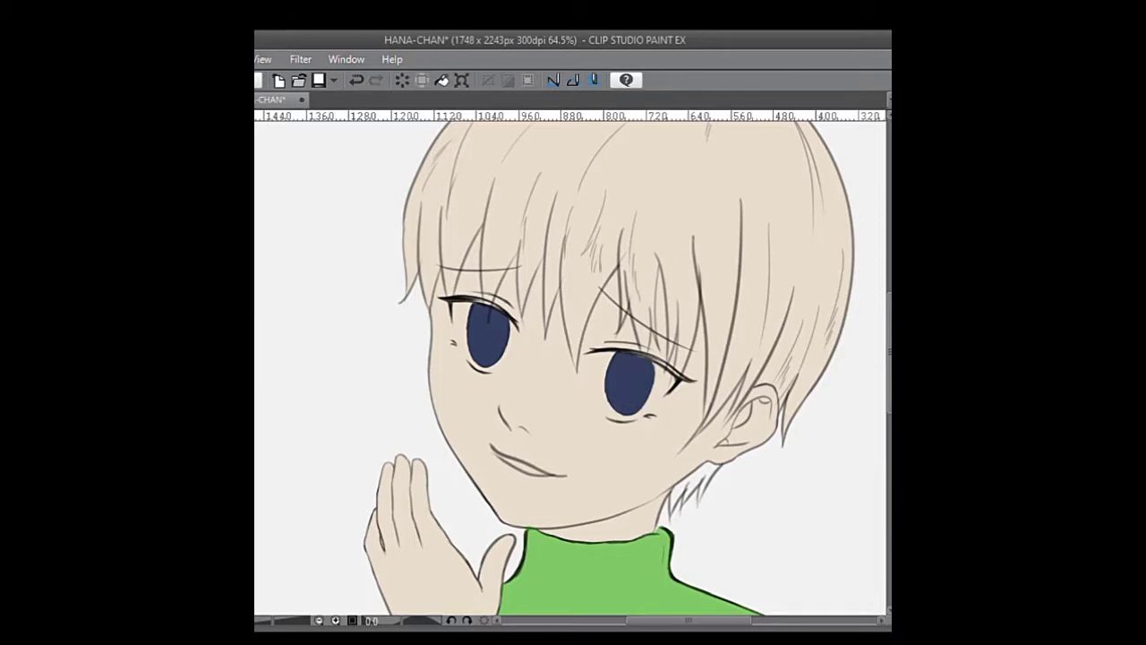
pyautogui.press('h')
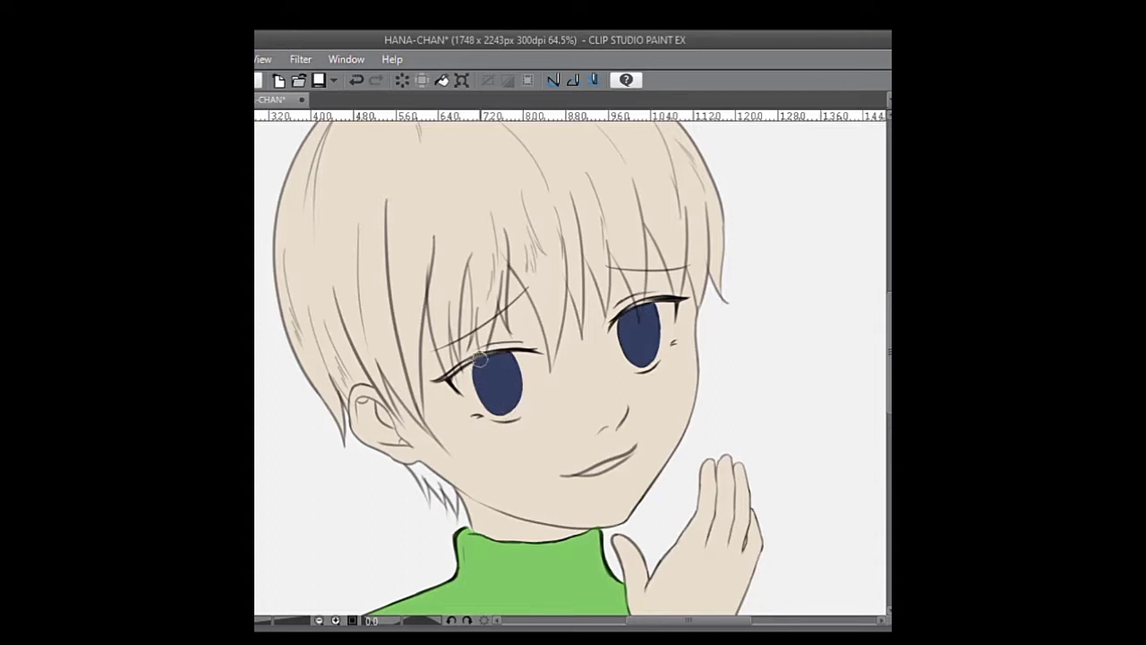
# Step: Draw a small, darker oval pupil in the centre of each blue iris
pyautogui.moveTo(276, 619); pyautogui.dragTo(284, 621)
pyautogui.moveTo(654, 320)
pyautogui.mouseDown()
pyautogui.moveTo(665, 320)
pyautogui.moveTo(666, 338)
pyautogui.moveTo(658, 332)
pyautogui.mouseUp()
pyautogui.hotkey('ctrl', 'z')
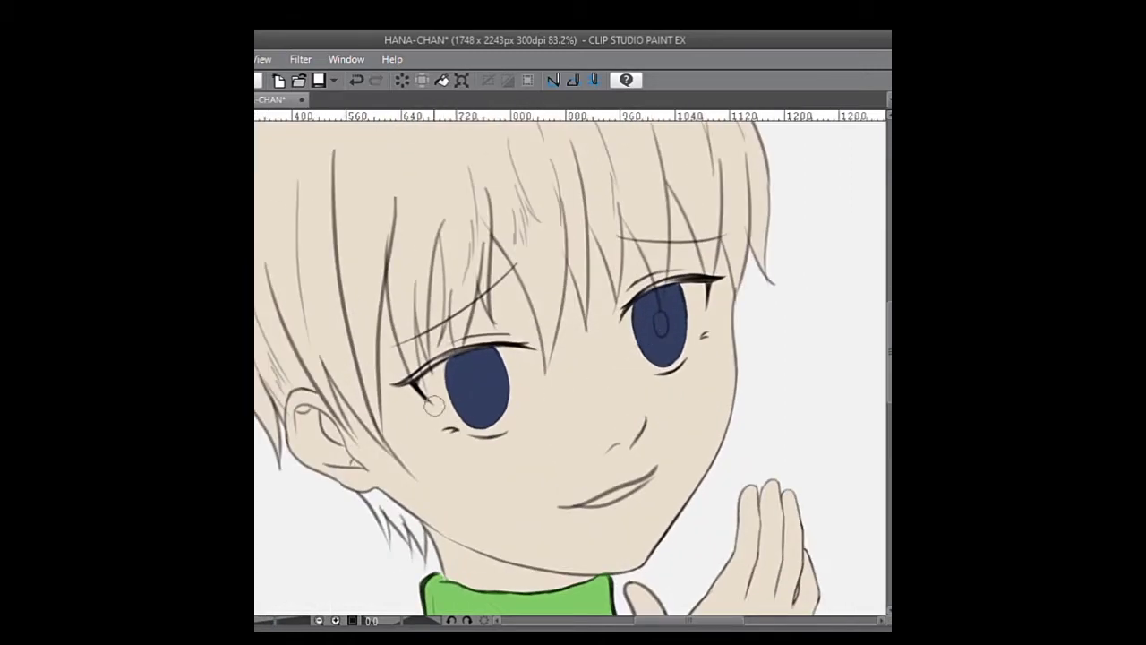
pyautogui.moveTo(477, 379); pyautogui.dragTo(480, 398)
pyautogui.moveTo(658, 318); pyautogui.dragTo(659, 329)
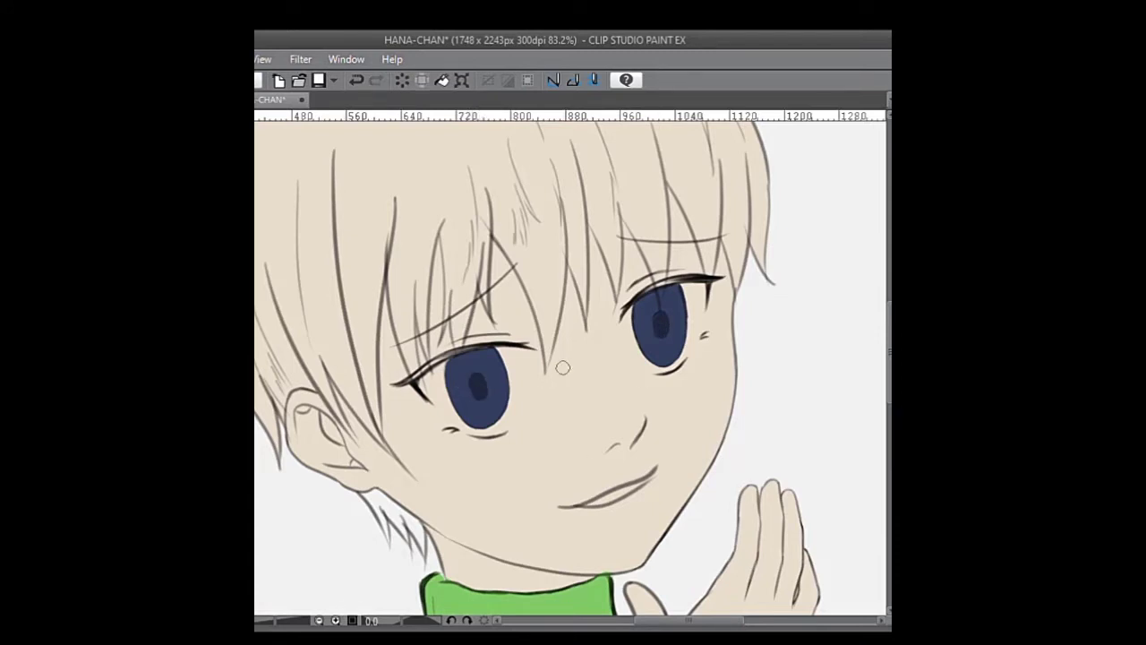
# Step: Shade the upper part of both irises darker and add dark curved strokes around the pupils
pyautogui.moveTo(469, 356)
pyautogui.mouseDown()
pyautogui.moveTo(450, 370)
pyautogui.moveTo(492, 363)
pyautogui.moveTo(453, 382)
pyautogui.moveTo(502, 372)
pyautogui.moveTo(490, 369)
pyautogui.mouseUp()
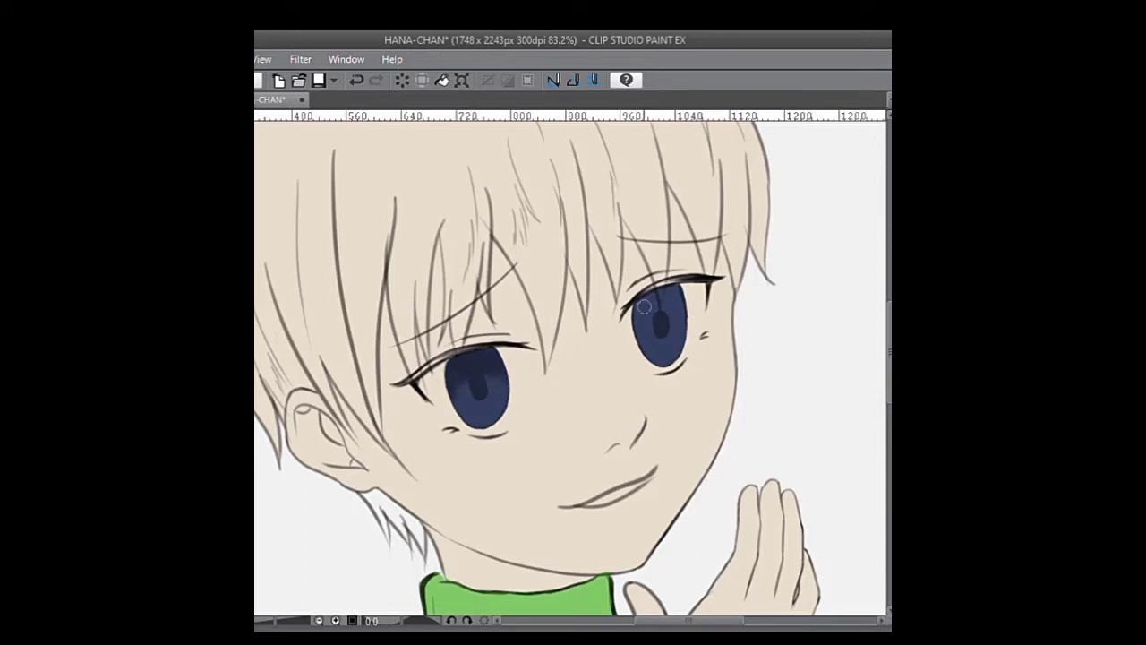
pyautogui.moveTo(644, 307)
pyautogui.mouseDown()
pyautogui.moveTo(636, 314)
pyautogui.moveTo(663, 295)
pyautogui.moveTo(643, 319)
pyautogui.moveTo(658, 292)
pyautogui.moveTo(655, 314)
pyautogui.mouseUp()
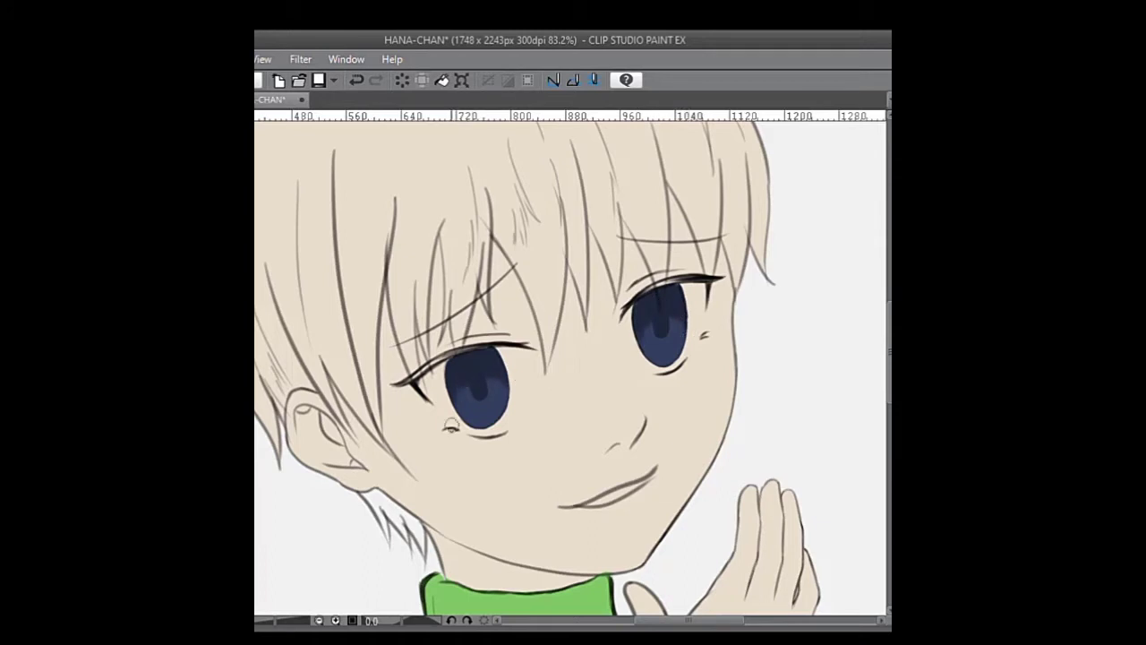
pyautogui.moveTo(458, 399)
pyautogui.mouseDown()
pyautogui.moveTo(482, 416)
pyautogui.moveTo(490, 394)
pyautogui.moveTo(460, 387)
pyautogui.moveTo(483, 409)
pyautogui.moveTo(459, 386)
pyautogui.moveTo(493, 376)
pyautogui.moveTo(487, 405)
pyautogui.moveTo(459, 386)
pyautogui.moveTo(489, 415)
pyautogui.mouseUp()
pyautogui.moveTo(658, 340)
pyautogui.mouseDown()
pyautogui.moveTo(668, 343)
pyautogui.moveTo(647, 328)
pyautogui.moveTo(664, 345)
pyautogui.moveTo(644, 323)
pyautogui.moveTo(670, 352)
pyautogui.mouseUp()
pyautogui.hotkey('ctrl', 'z')
pyautogui.hotkey('ctrl', 'z')
pyautogui.hotkey('ctrl', 'z')
pyautogui.hotkey('ctrl', 'z')
pyautogui.moveTo(270, 618); pyautogui.dragTo(267, 620)
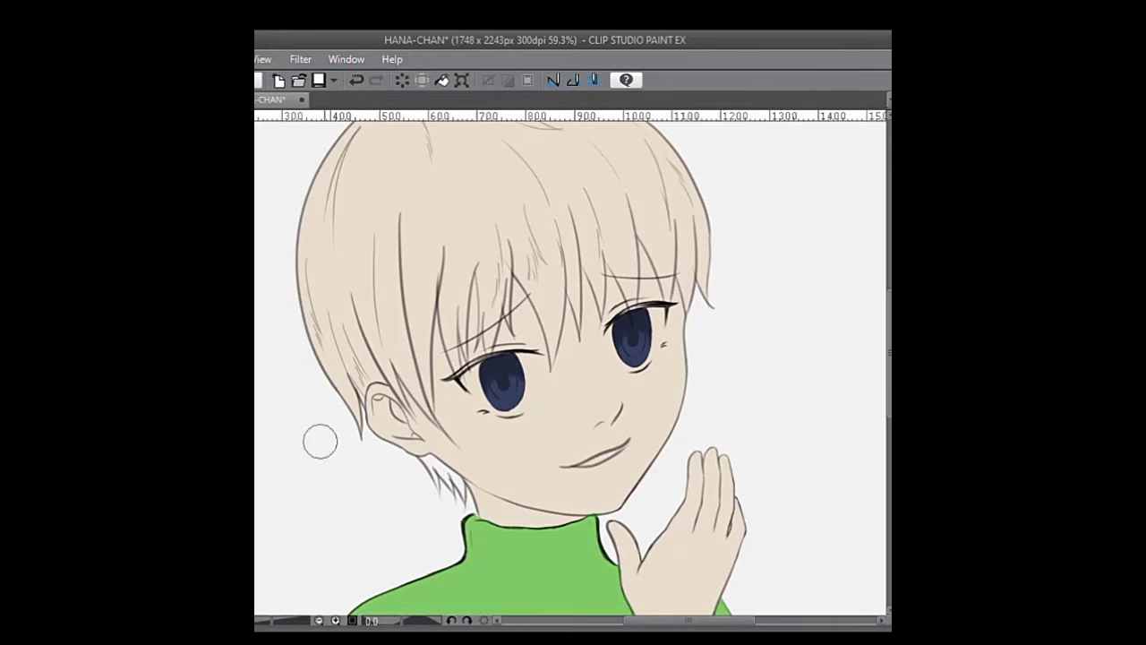
pyautogui.click(511, 411)
pyautogui.hotkey('ctrl', 'z')
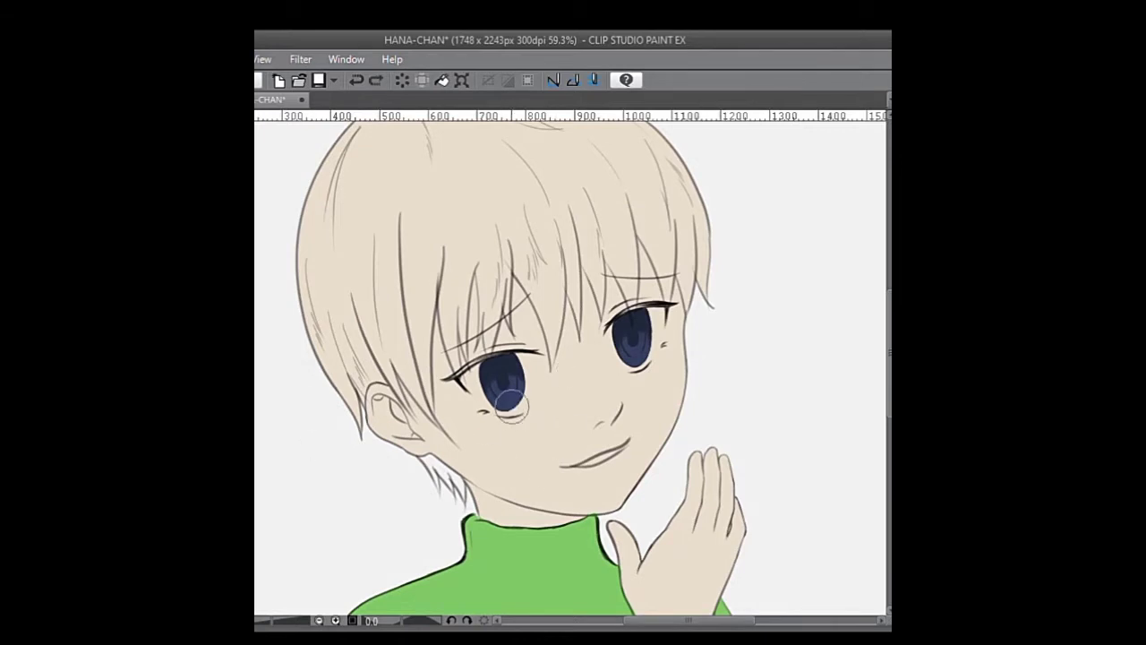
pyautogui.click(510, 408)
pyautogui.click(638, 364)
pyautogui.hotkey('ctrl', 'z')
pyautogui.hotkey('ctrl', 'z')
# Step: Brush soft lighter blue strokes into the lower half of both irises below the pupils
pyautogui.moveTo(490, 410); pyautogui.dragTo(518, 393)
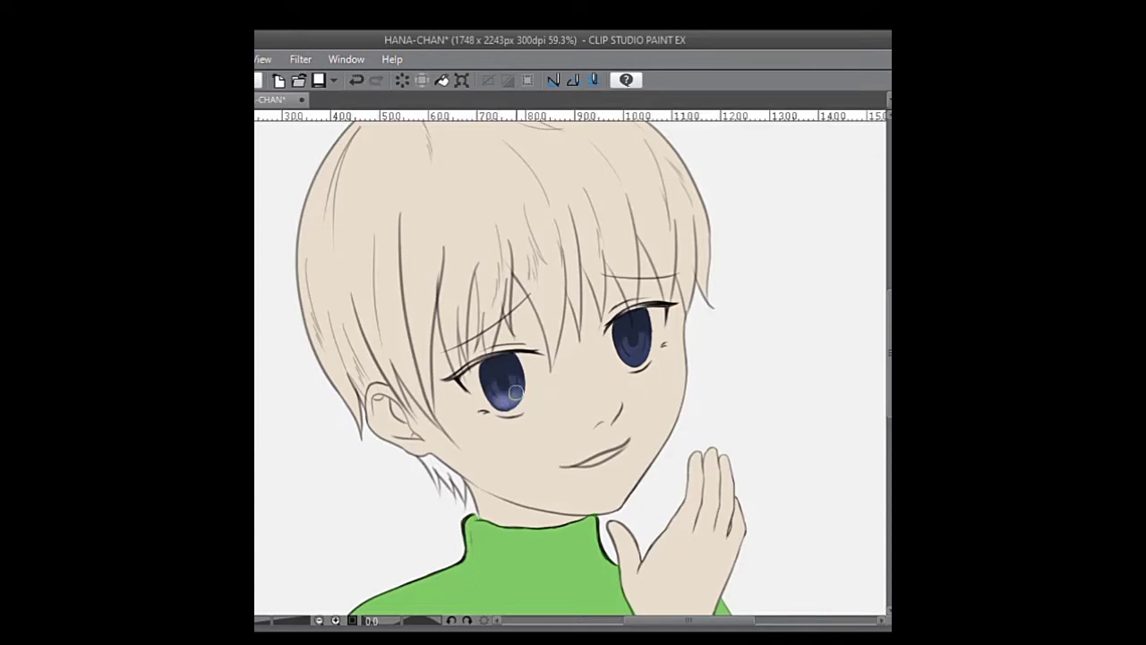
pyautogui.moveTo(629, 355)
pyautogui.mouseDown()
pyautogui.moveTo(642, 354)
pyautogui.moveTo(628, 354)
pyautogui.mouseUp()
pyautogui.moveTo(506, 399); pyautogui.dragTo(517, 393)
pyautogui.moveTo(643, 351); pyautogui.dragTo(636, 351)
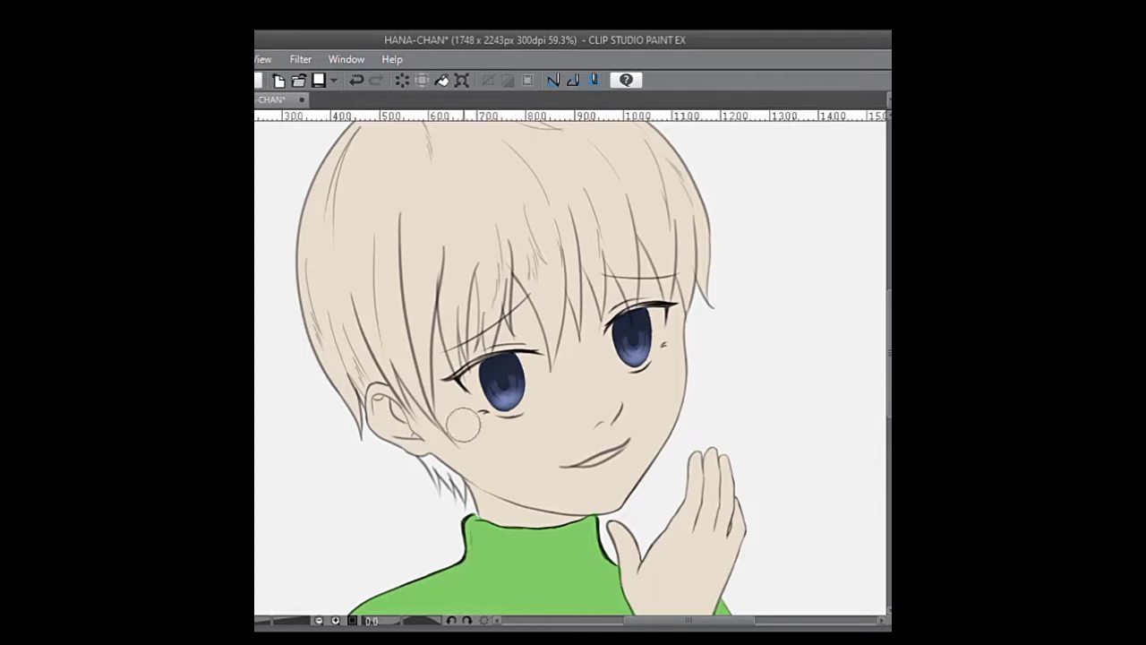
# Step: Paint a light periwinkle-blue reflection patch at the bottom edge of both irises
pyautogui.hotkey('ctrl', 'z')
pyautogui.click(513, 412)
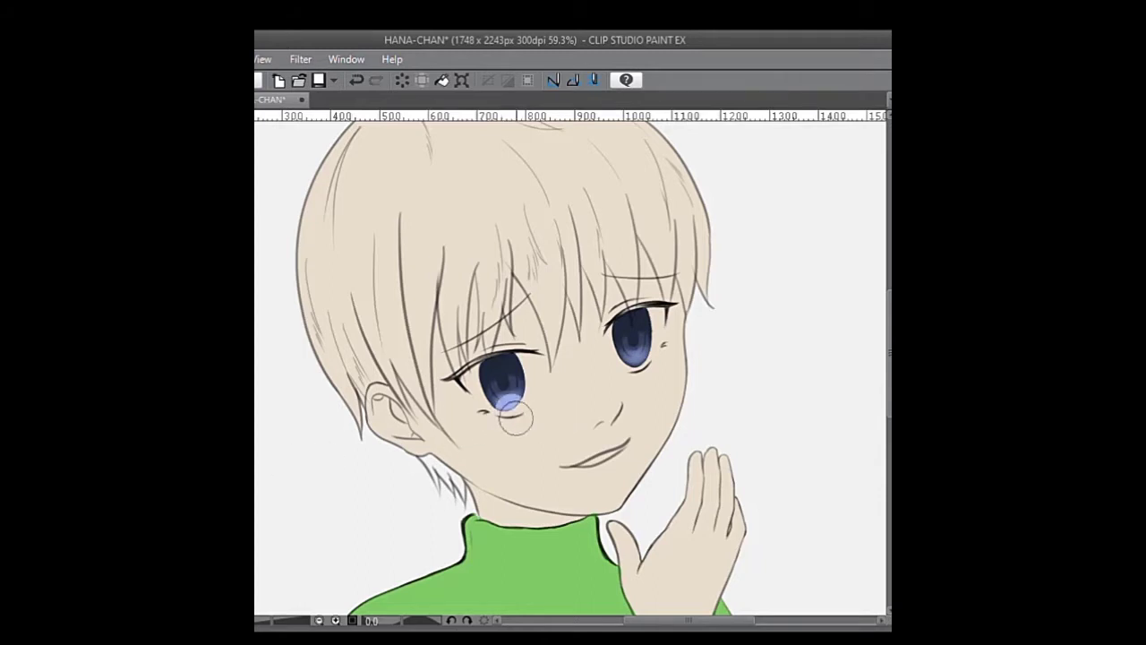
pyautogui.hotkey('ctrl', 'z')
pyautogui.click(511, 412)
pyautogui.hotkey('ctrl', 'z')
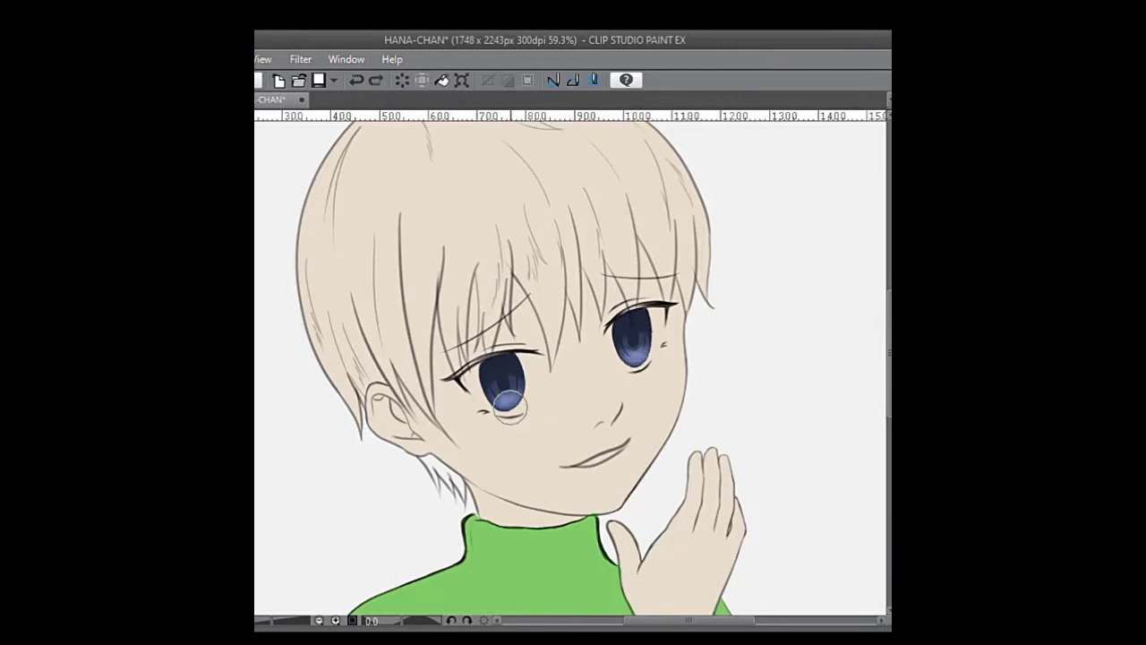
pyautogui.hotkey('ctrl', '+')
pyautogui.hotkey('ctrl', 'z')
pyautogui.moveTo(486, 411); pyautogui.dragTo(500, 411)
pyautogui.hotkey('ctrl', 'z')
pyautogui.moveTo(655, 361); pyautogui.dragTo(669, 359)
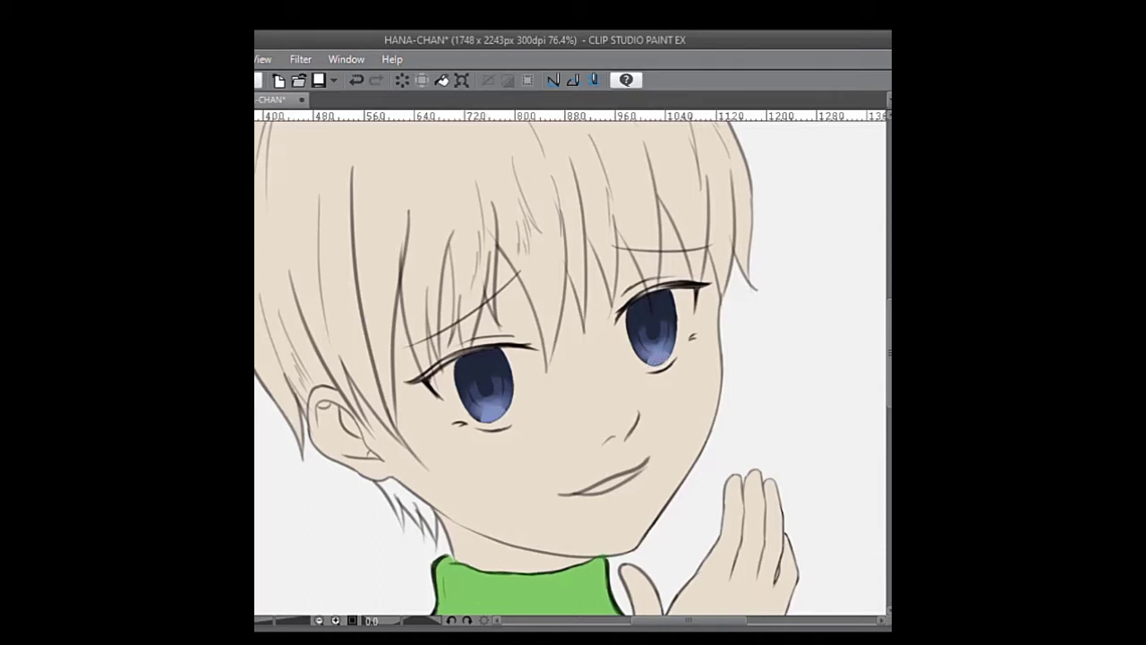
# Step: Add a white oval highlight and a short horizontal white glint to each iris
pyautogui.click(471, 378)
pyautogui.moveTo(495, 392); pyautogui.dragTo(512, 391)
pyautogui.moveTo(665, 338)
pyautogui.mouseDown()
pyautogui.moveTo(676, 344)
pyautogui.moveTo(676, 334)
pyautogui.mouseUp()
pyautogui.hotkey('ctrl', 'z')
pyautogui.hotkey('ctrl', 'z')
pyautogui.moveTo(272, 619); pyautogui.dragTo(272, 620)
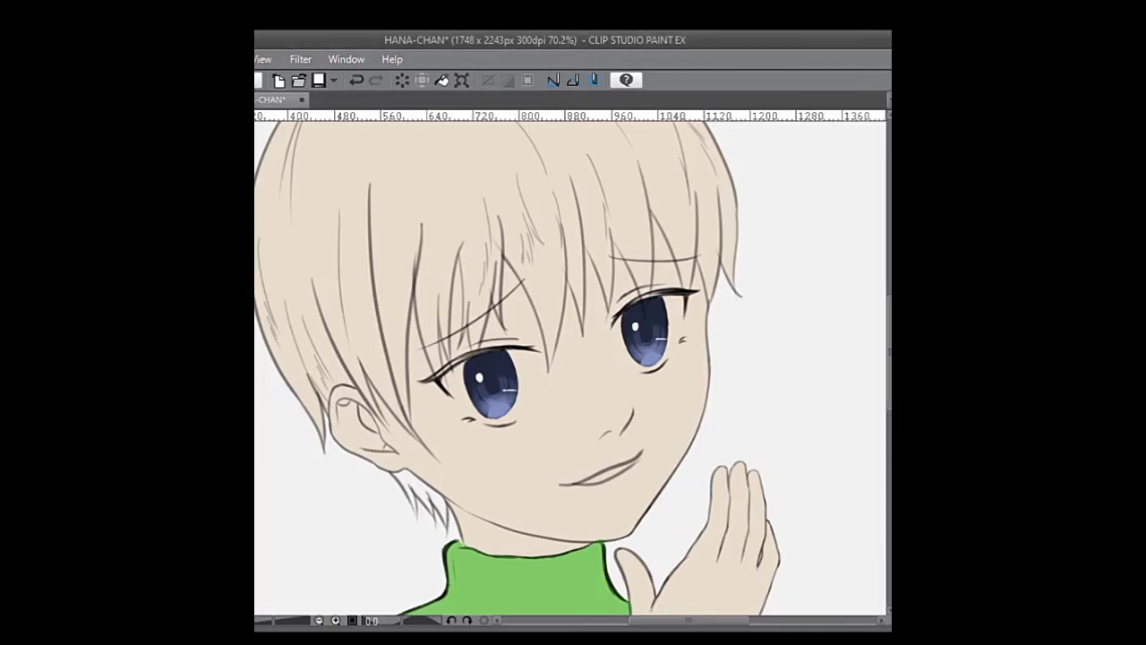
# Step: Tint both irises purple over the blue and clear the green colour from the turtleneck
pyautogui.moveTo(489, 389)
pyautogui.mouseDown()
pyautogui.moveTo(506, 368)
pyautogui.moveTo(482, 385)
pyautogui.moveTo(516, 397)
pyautogui.mouseUp()
pyautogui.click(276, 619)
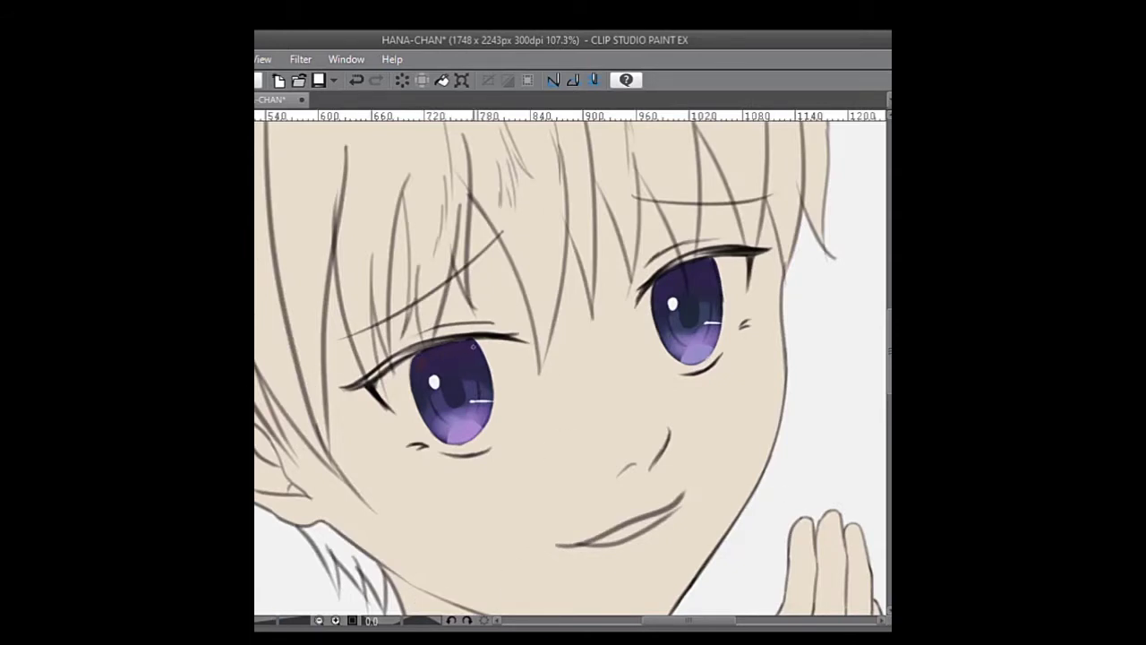
pyautogui.hotkey('ctrl', '-')
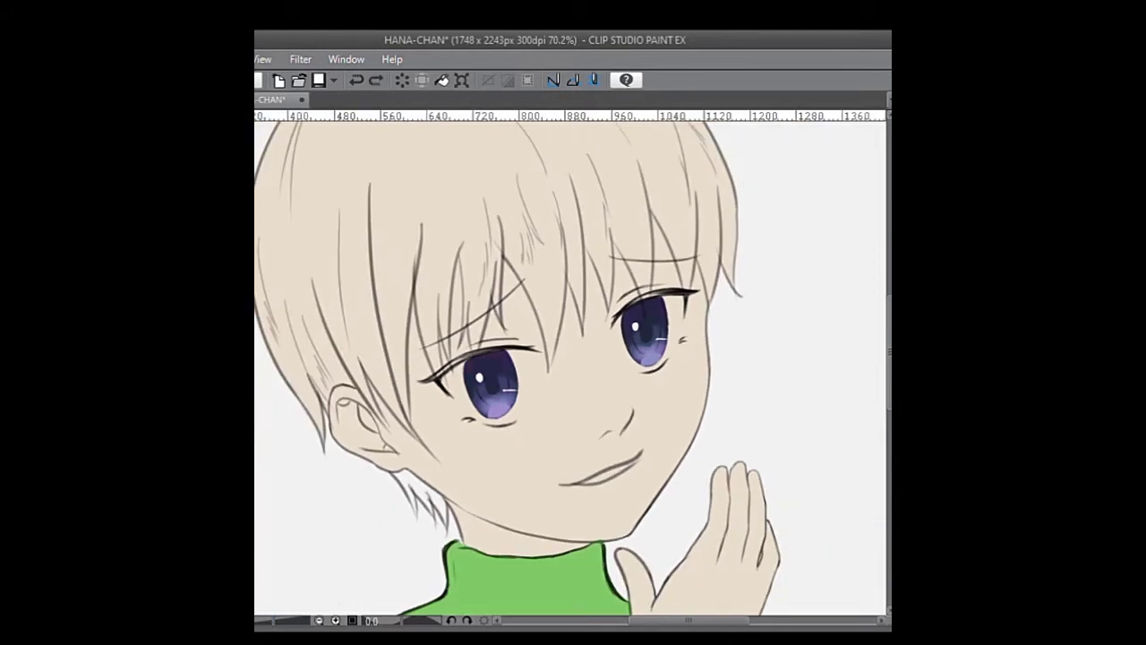
pyautogui.click(442, 81)
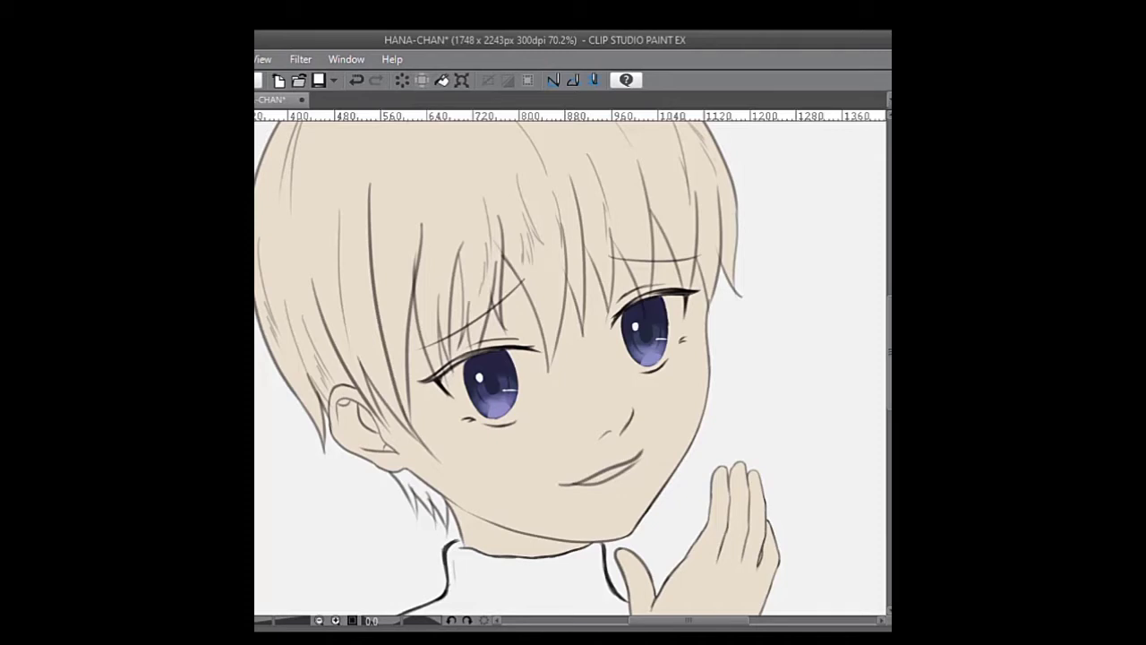
# Step: Paint the whites of both eyes around the irises with a soft white
pyautogui.moveTo(527, 359)
pyautogui.mouseDown()
pyautogui.moveTo(525, 390)
pyautogui.moveTo(474, 413)
pyautogui.moveTo(453, 385)
pyautogui.moveTo(513, 414)
pyautogui.moveTo(538, 376)
pyautogui.moveTo(543, 386)
pyautogui.mouseUp()
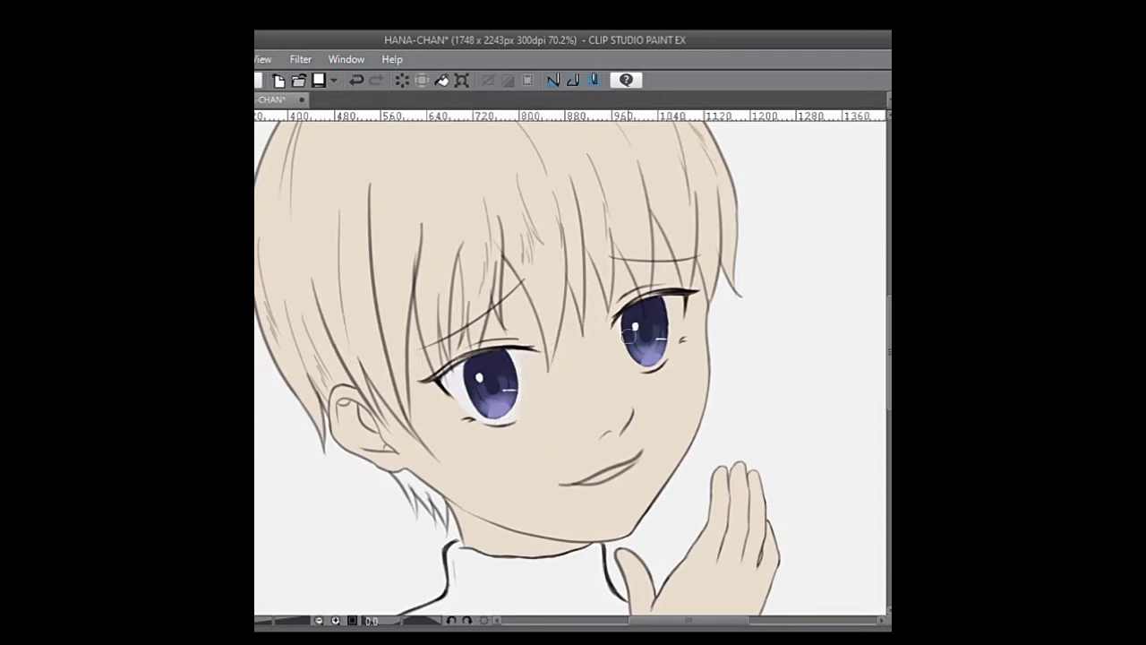
pyautogui.moveTo(673, 324); pyautogui.dragTo(676, 311)
pyautogui.moveTo(659, 302)
pyautogui.mouseDown()
pyautogui.moveTo(663, 351)
pyautogui.moveTo(648, 368)
pyautogui.mouseUp()
pyautogui.hotkey('ctrl', 'z')
pyautogui.hotkey('ctrl', 'z')
pyautogui.hotkey('ctrl', 'z')
pyautogui.hotkey('ctrl', 'z')
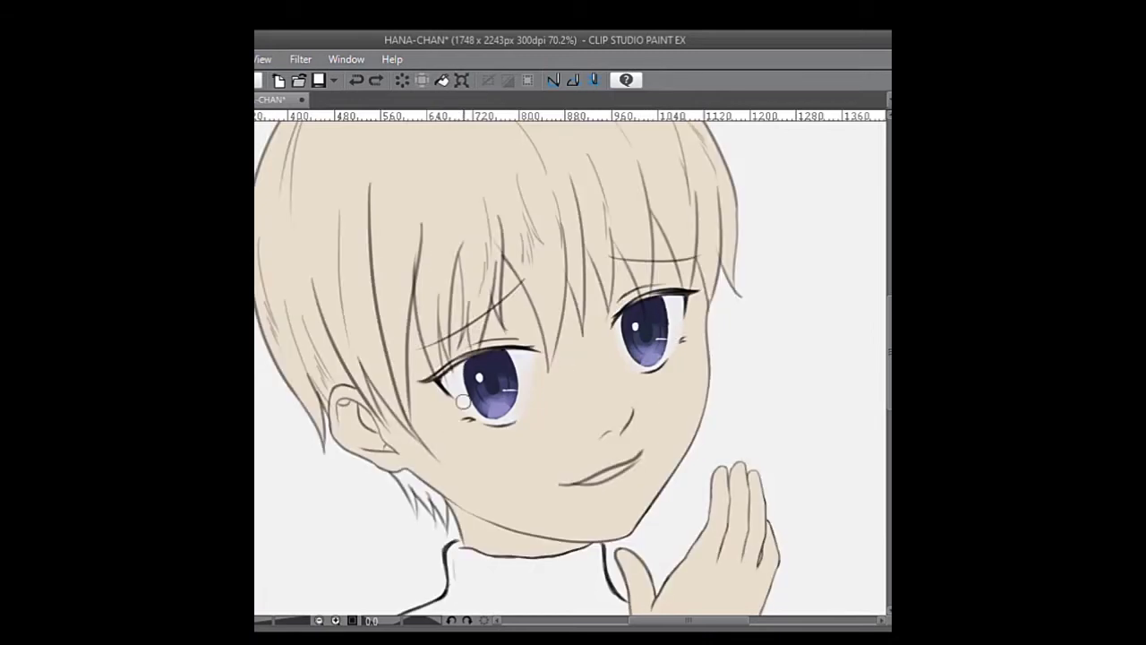
pyautogui.hotkey('ctrl', 'y')
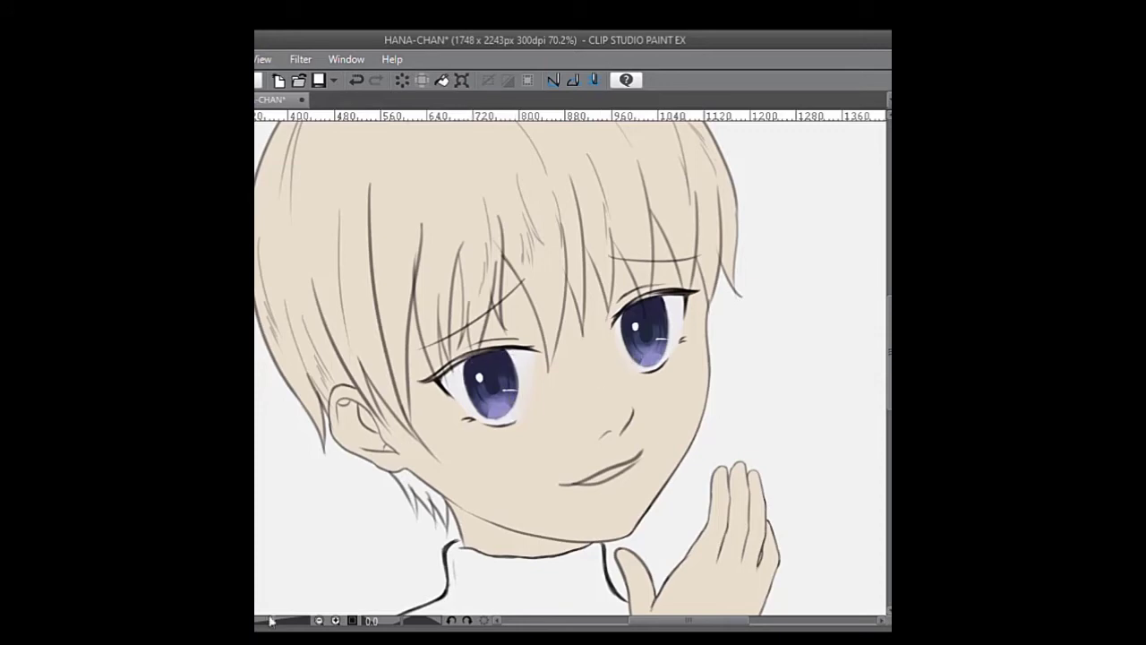
# Step: Darken and smooth the iris edges of the eye nearest the ear with dark navy strokes
pyautogui.moveTo(271, 621)
pyautogui.mouseDown()
pyautogui.moveTo(259, 617)
pyautogui.moveTo(282, 620)
pyautogui.mouseUp()
pyautogui.moveTo(689, 620); pyautogui.dragTo(674, 621)
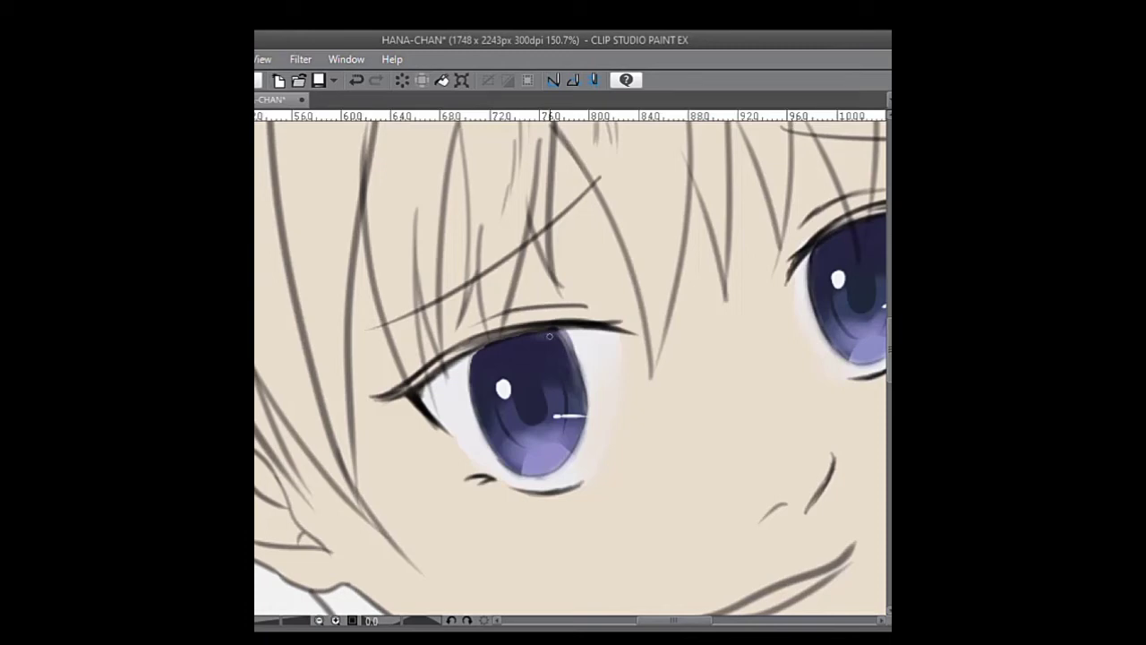
pyautogui.press('h')
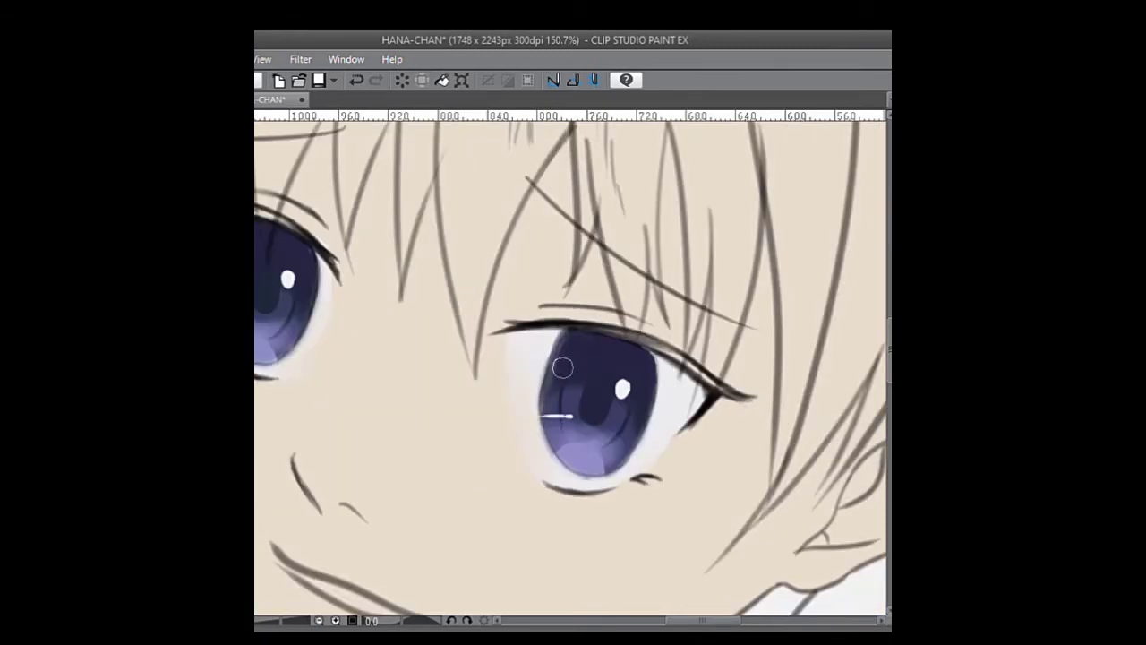
pyautogui.moveTo(558, 358); pyautogui.dragTo(549, 411)
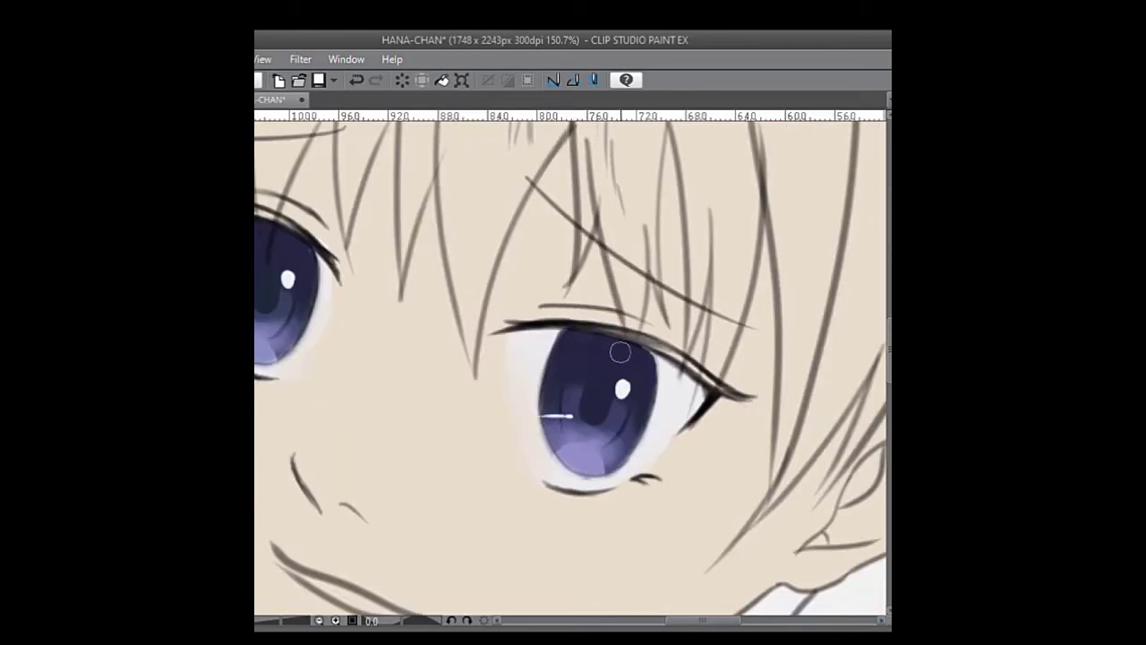
pyautogui.press('h')
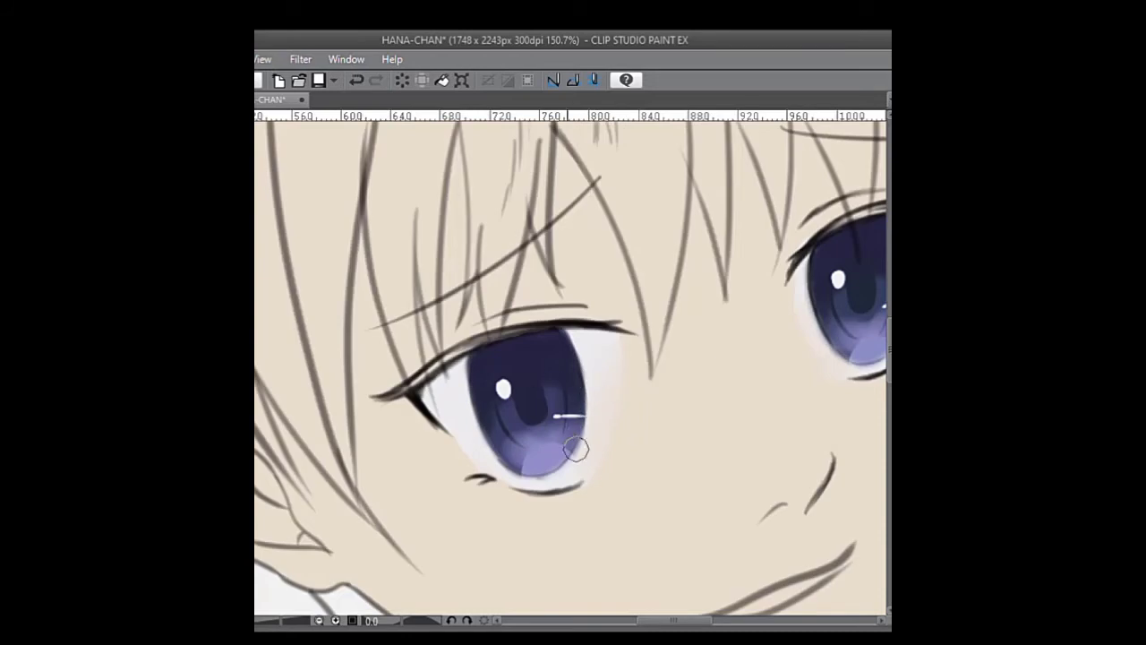
# Step: Shade the upper whites of both eyes with a soft grey-blue shadow beneath the upper eyelids
pyautogui.moveTo(666, 620); pyautogui.dragTo(691, 618)
pyautogui.moveTo(282, 620); pyautogui.dragTo(279, 620)
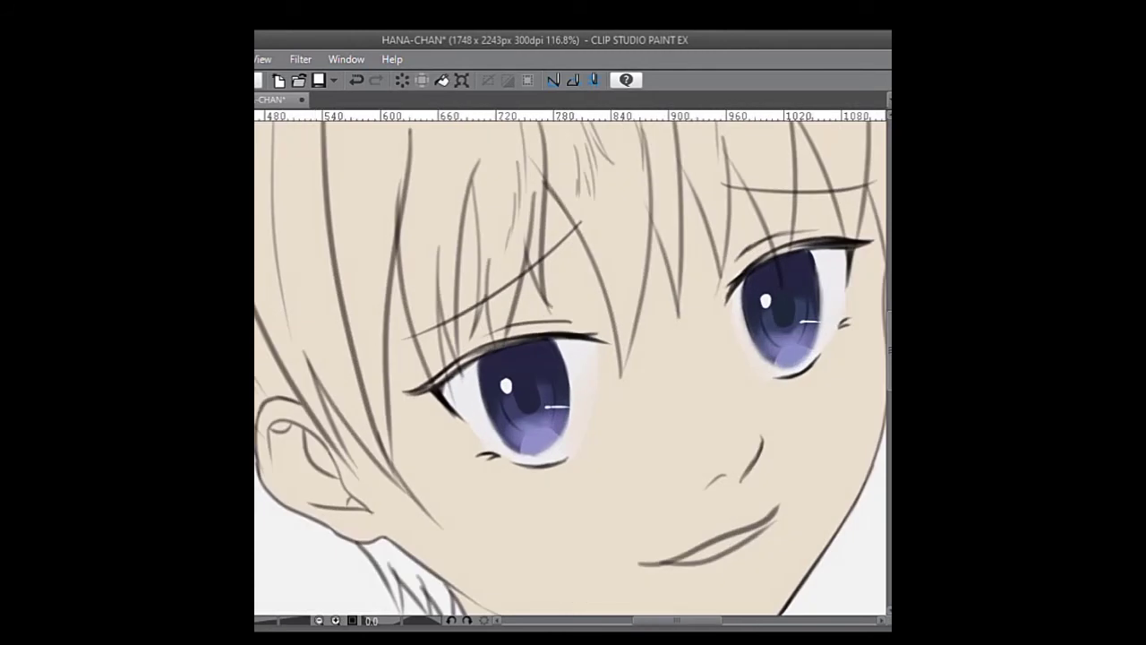
pyautogui.press('h')
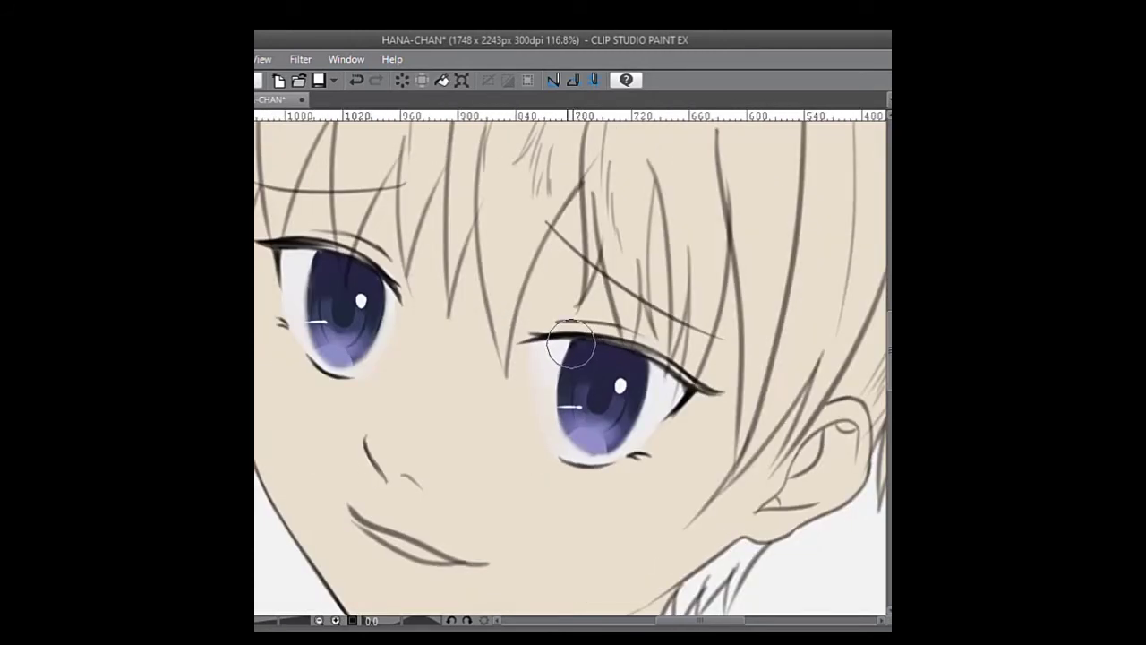
pyautogui.press('h')
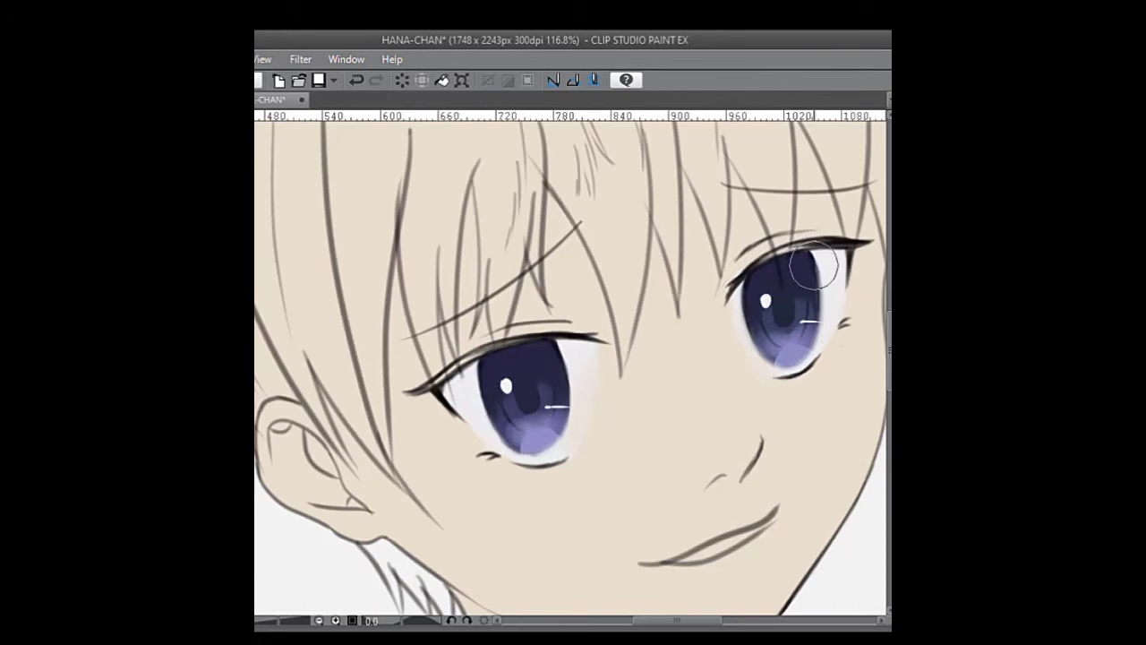
pyautogui.moveTo(655, 620); pyautogui.dragTo(670, 620)
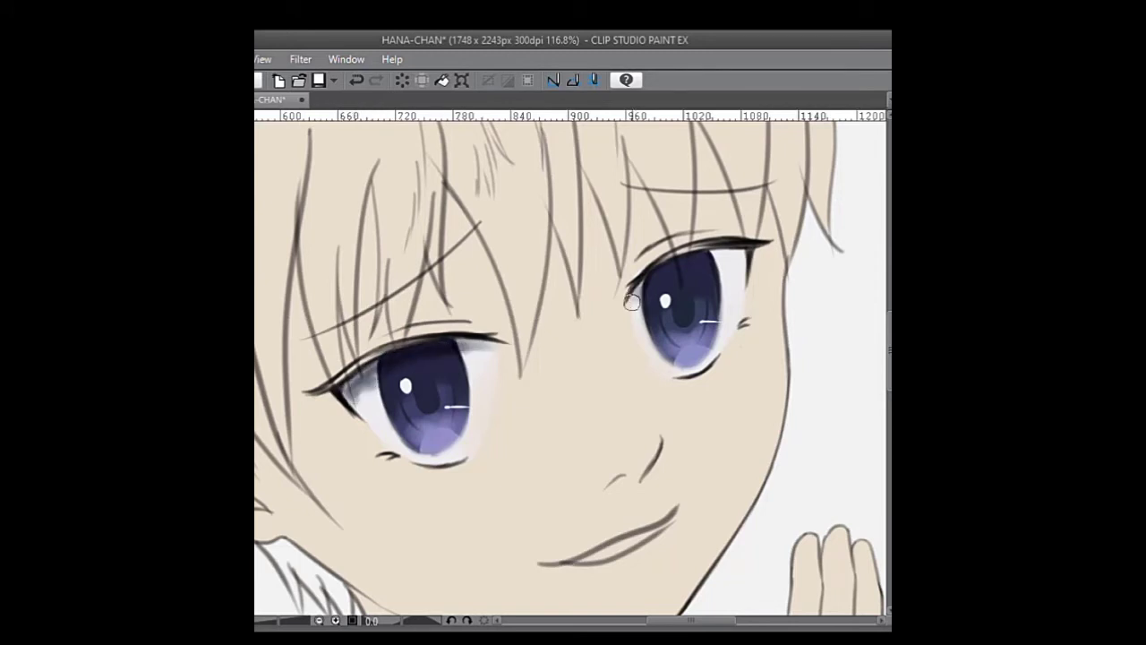
pyautogui.moveTo(720, 252)
pyautogui.mouseDown()
pyautogui.moveTo(747, 260)
pyautogui.moveTo(718, 264)
pyautogui.moveTo(744, 262)
pyautogui.mouseUp()
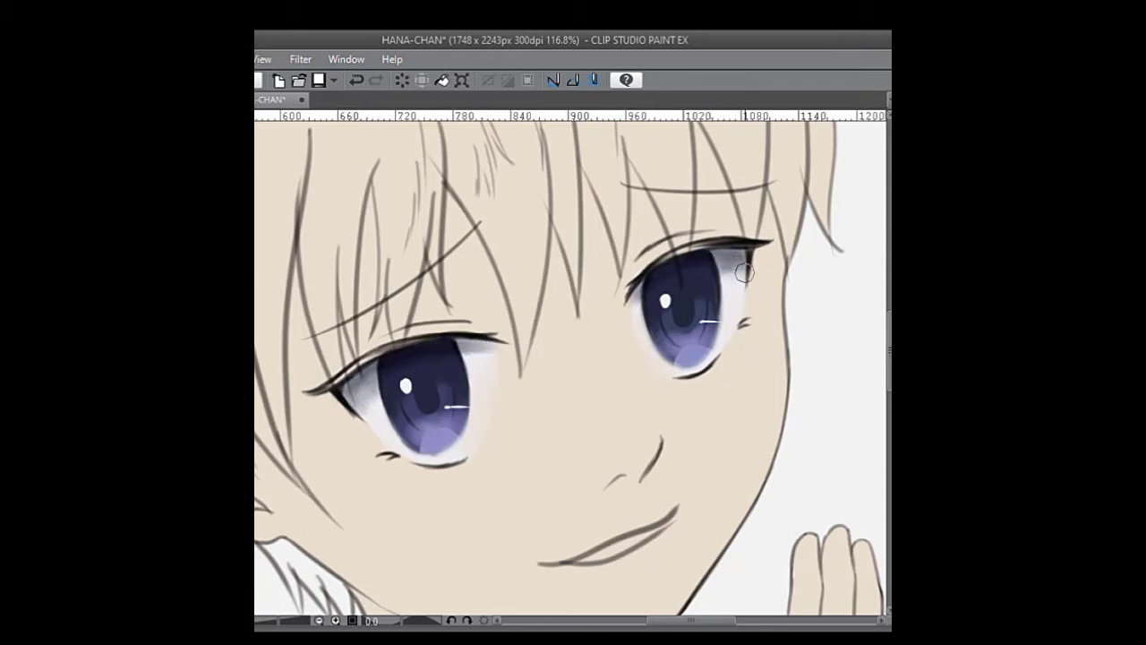
pyautogui.press('h')
pyautogui.press('h')
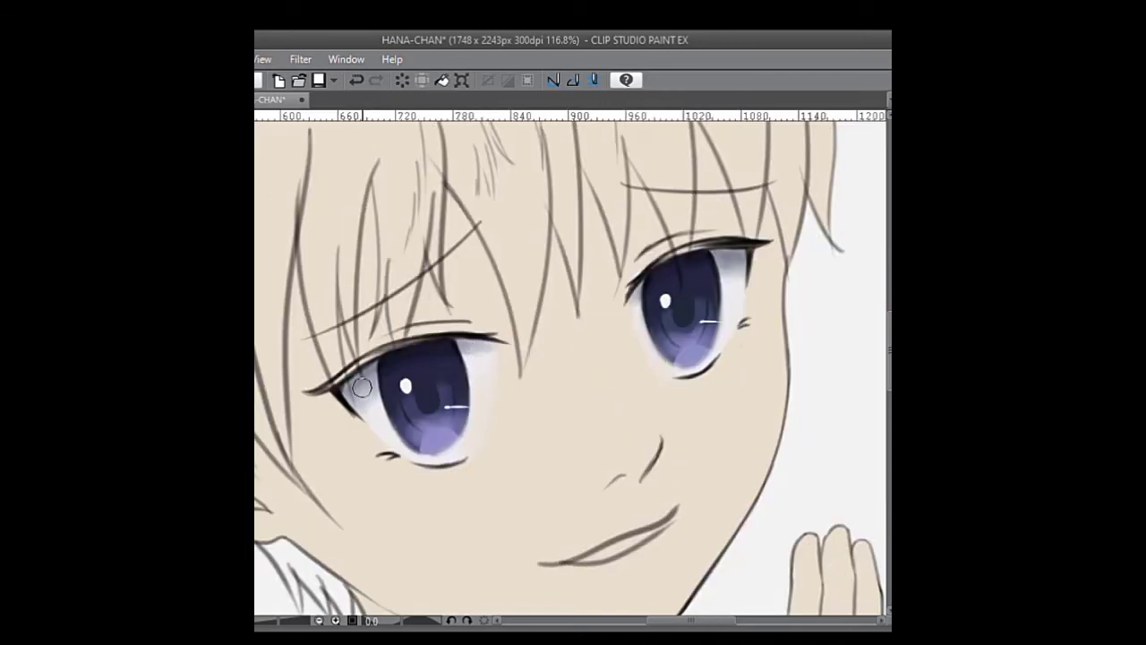
# Step: Thicken and darken the upper lashes of the eye nearest the ear with black strokes, undoing the last stroke
pyautogui.moveTo(695, 620); pyautogui.dragTo(690, 620)
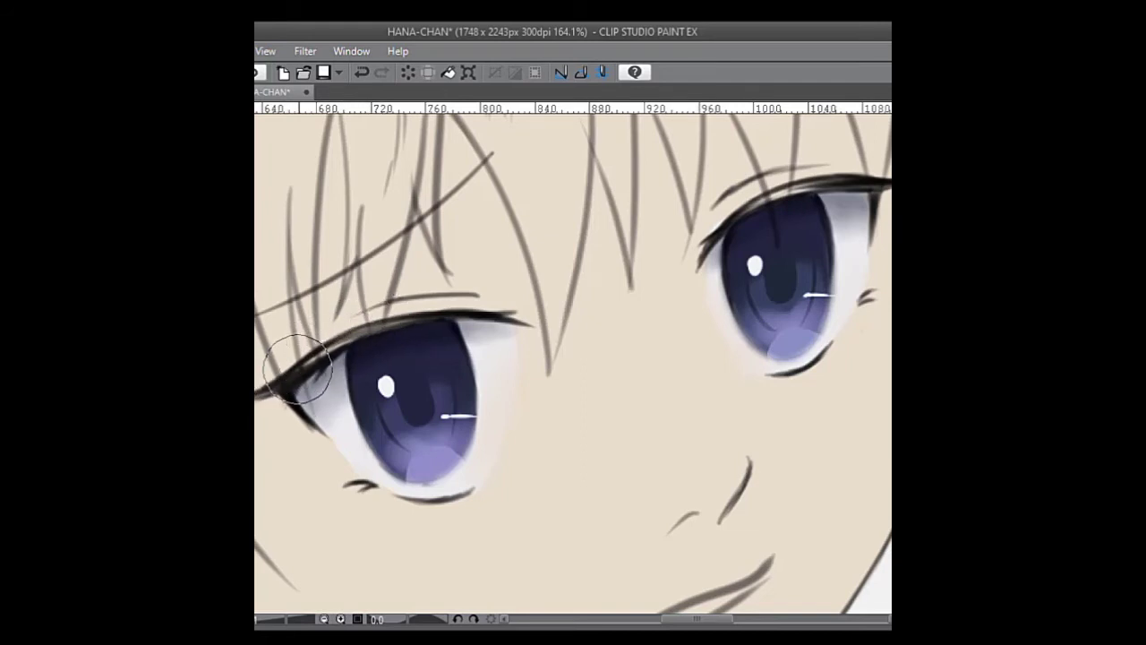
pyautogui.moveTo(362, 332)
pyautogui.mouseDown()
pyautogui.moveTo(459, 317)
pyautogui.moveTo(355, 349)
pyautogui.mouseUp()
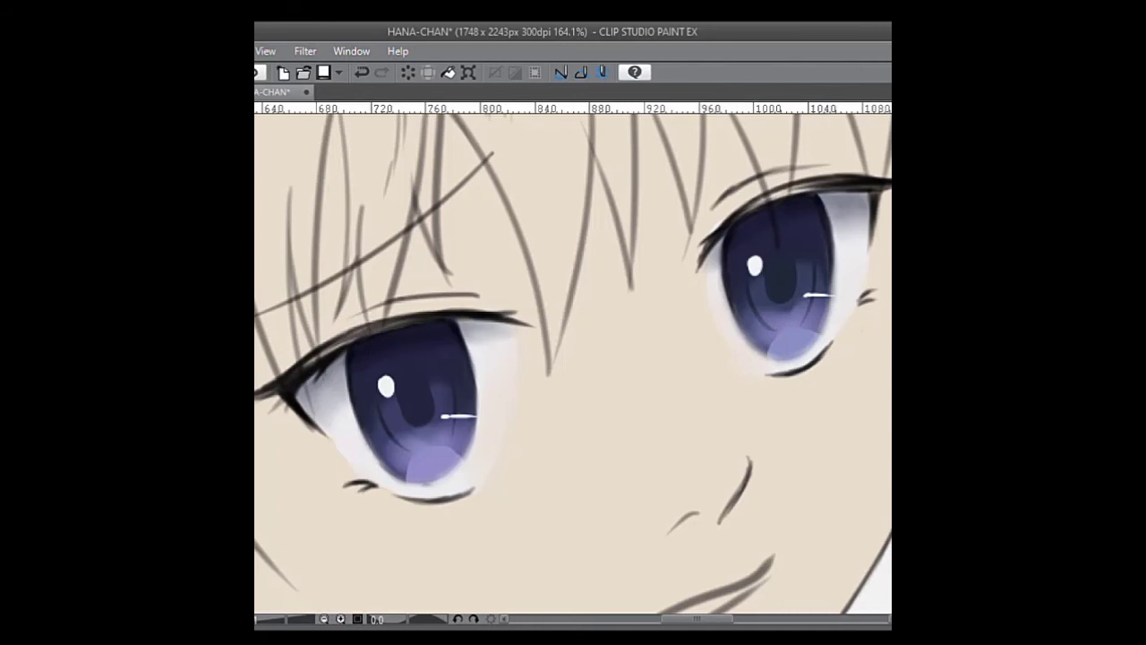
pyautogui.press('h')
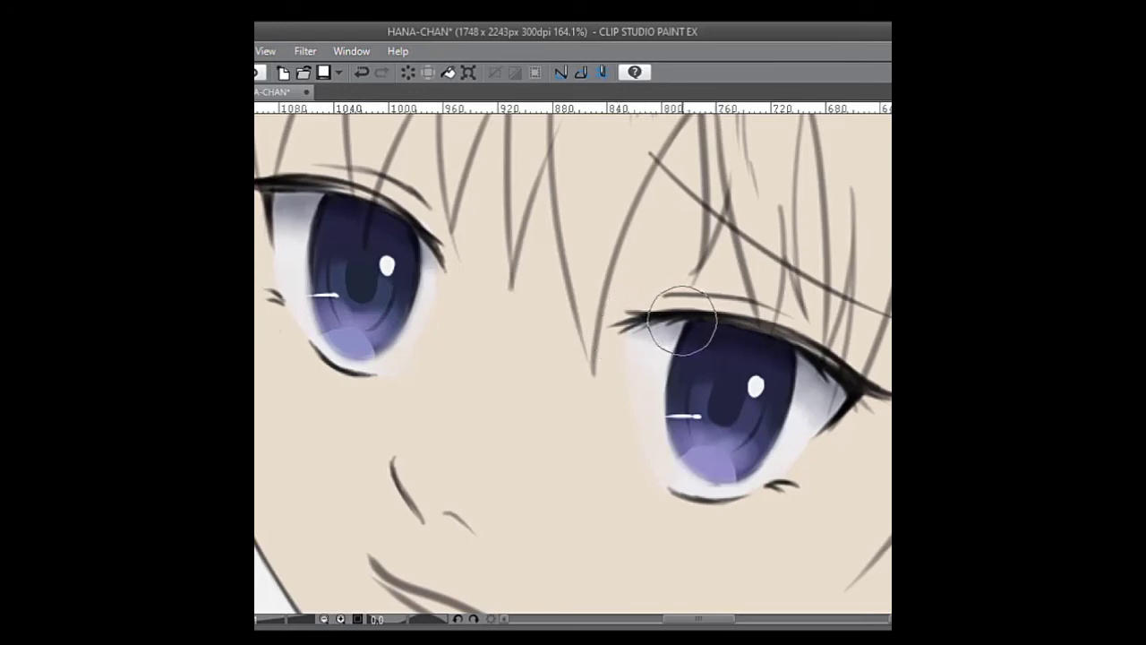
pyautogui.hotkey('ctrl', 'z')
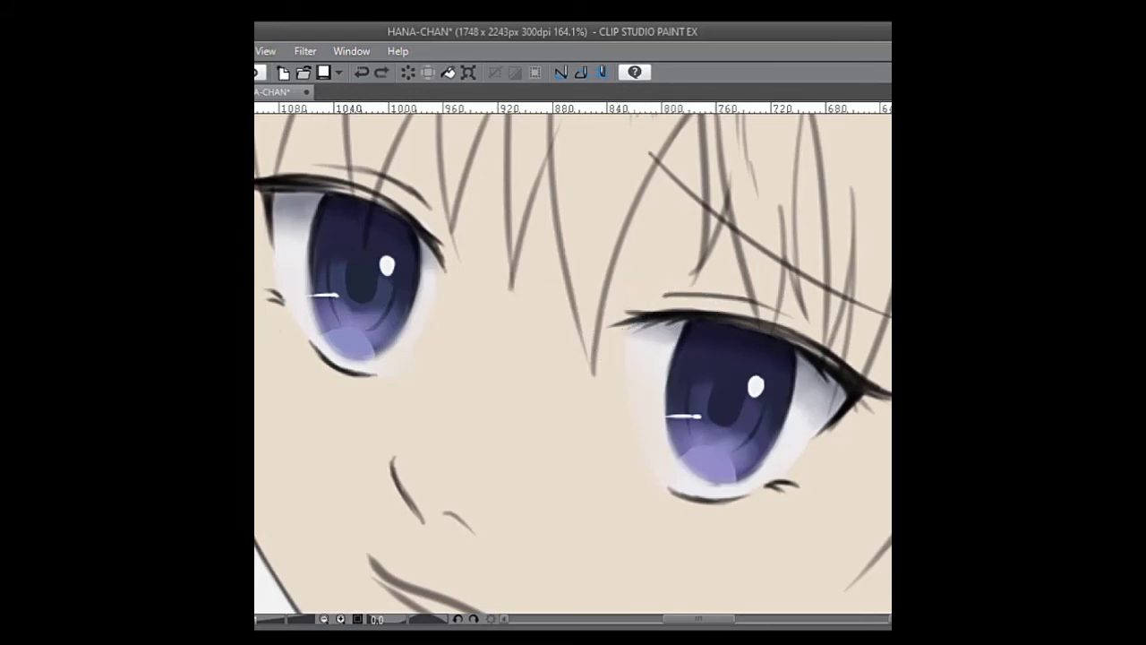
pyautogui.press('h')
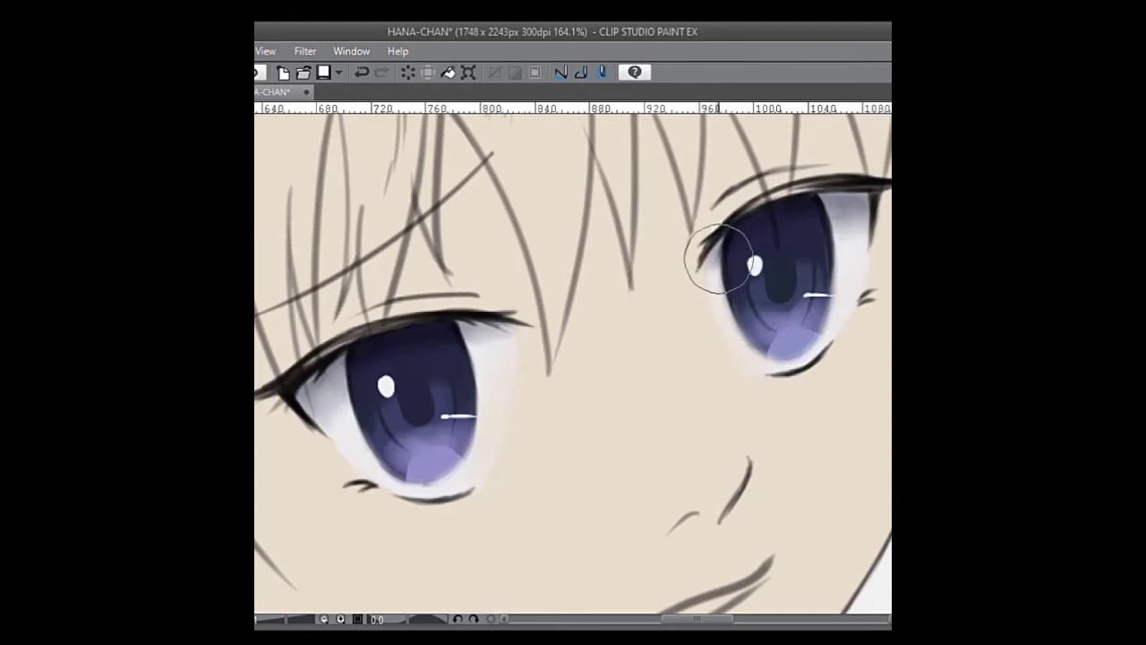
# Step: Darken the upper lash line of the eye farthest from the ear and add fine black lashes at its inner and outer corners
pyautogui.moveTo(727, 229); pyautogui.dragTo(708, 263)
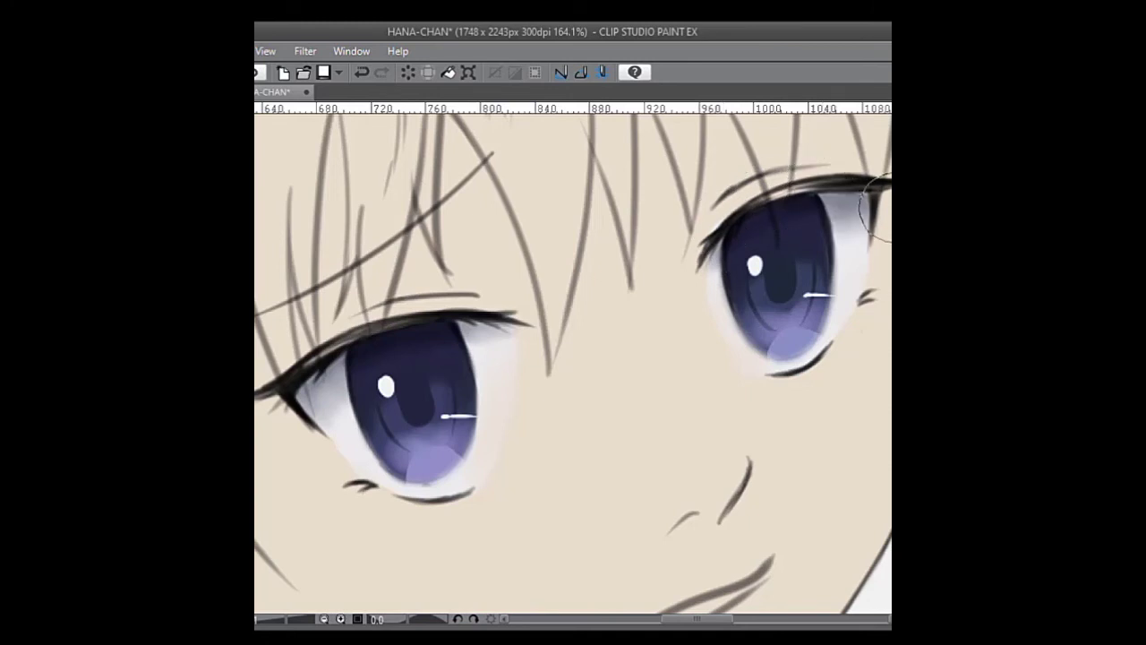
pyautogui.press('h')
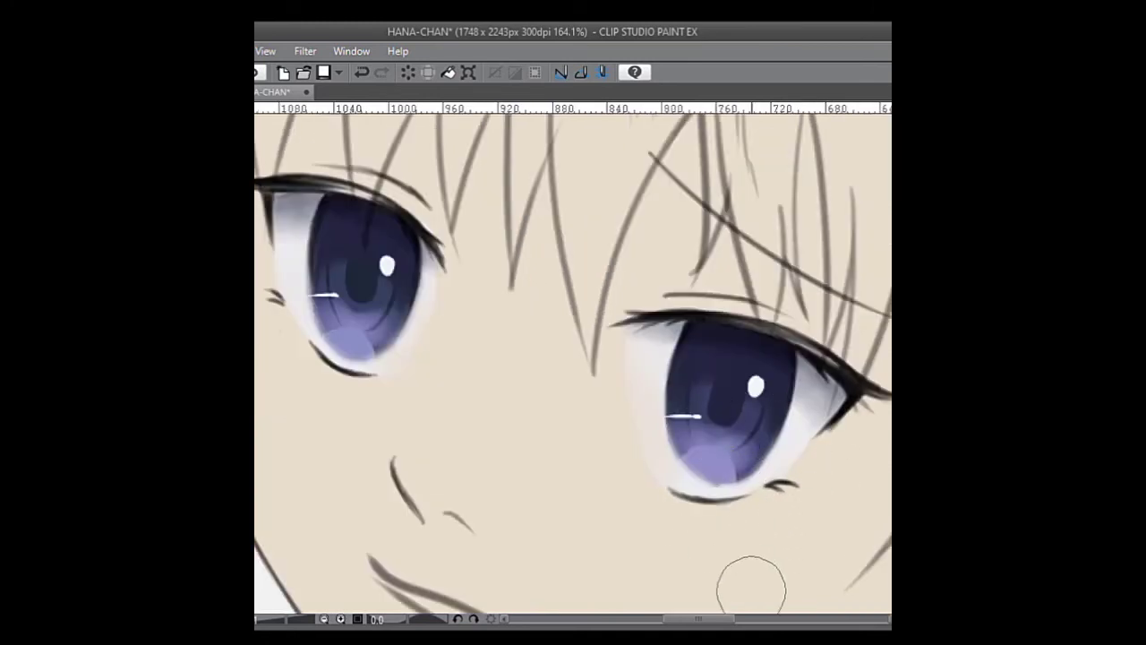
pyautogui.moveTo(298, 203)
pyautogui.mouseDown()
pyautogui.moveTo(255, 206)
pyautogui.moveTo(310, 186)
pyautogui.moveTo(262, 204)
pyautogui.moveTo(309, 187)
pyautogui.moveTo(266, 199)
pyautogui.moveTo(300, 183)
pyautogui.moveTo(289, 186)
pyautogui.moveTo(324, 183)
pyautogui.moveTo(277, 199)
pyautogui.moveTo(337, 186)
pyautogui.moveTo(288, 179)
pyautogui.moveTo(304, 182)
pyautogui.moveTo(252, 198)
pyautogui.mouseUp()
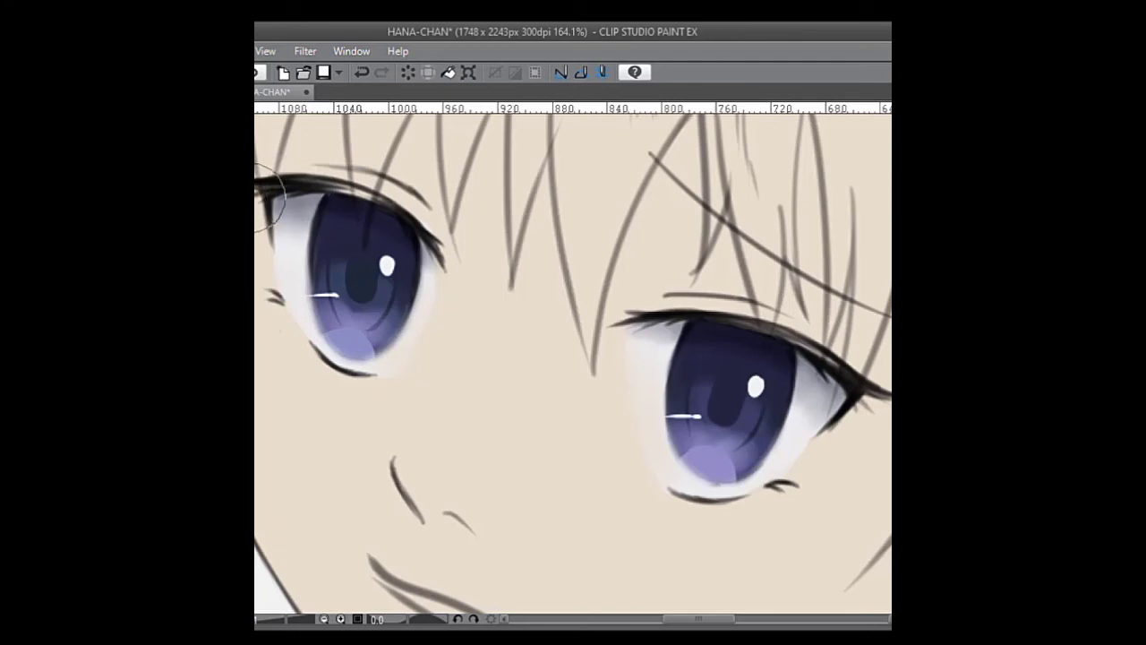
pyautogui.press('h')
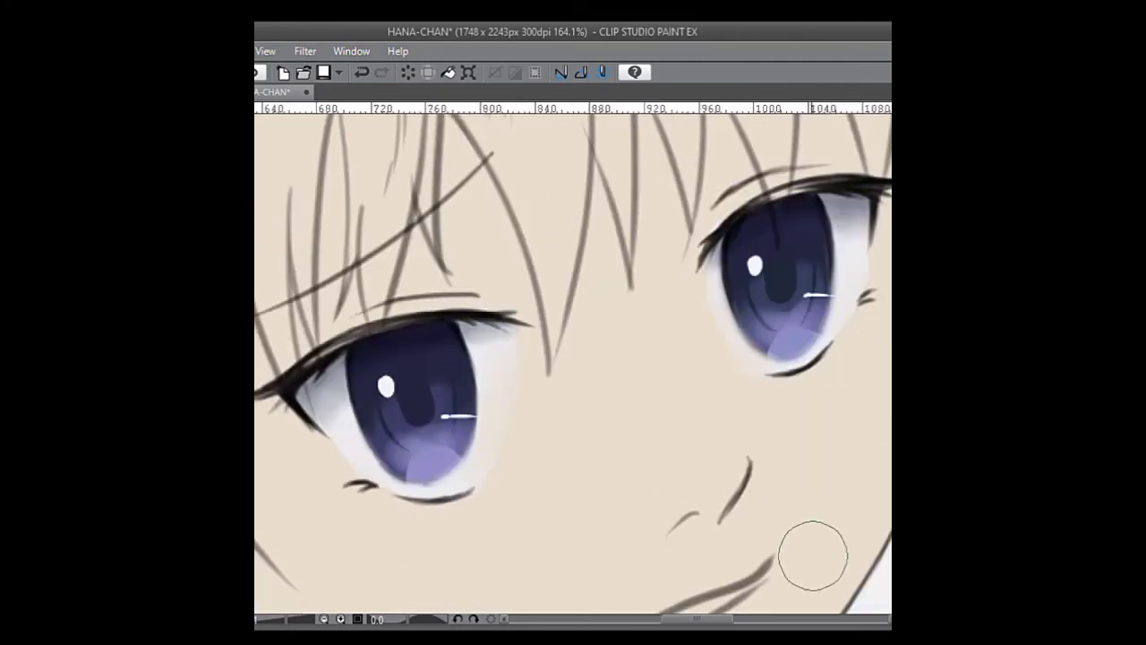
pyautogui.moveTo(718, 624); pyautogui.dragTo(724, 624)
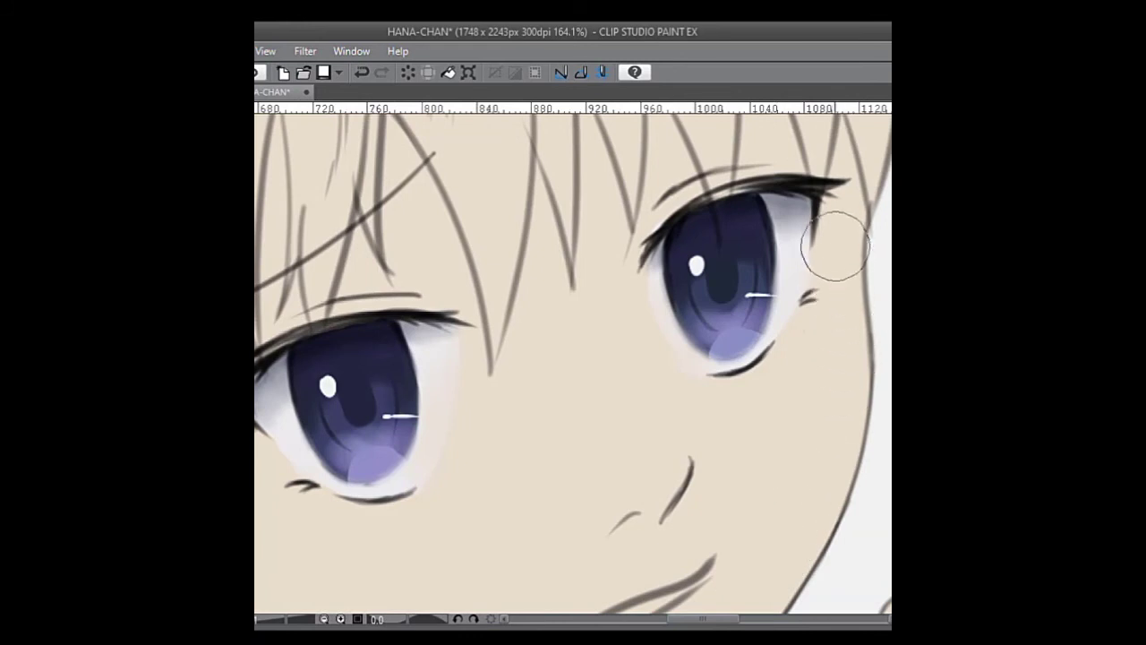
pyautogui.moveTo(814, 186)
pyautogui.mouseDown()
pyautogui.moveTo(861, 198)
pyautogui.moveTo(810, 182)
pyautogui.moveTo(719, 201)
pyautogui.moveTo(782, 185)
pyautogui.mouseUp()
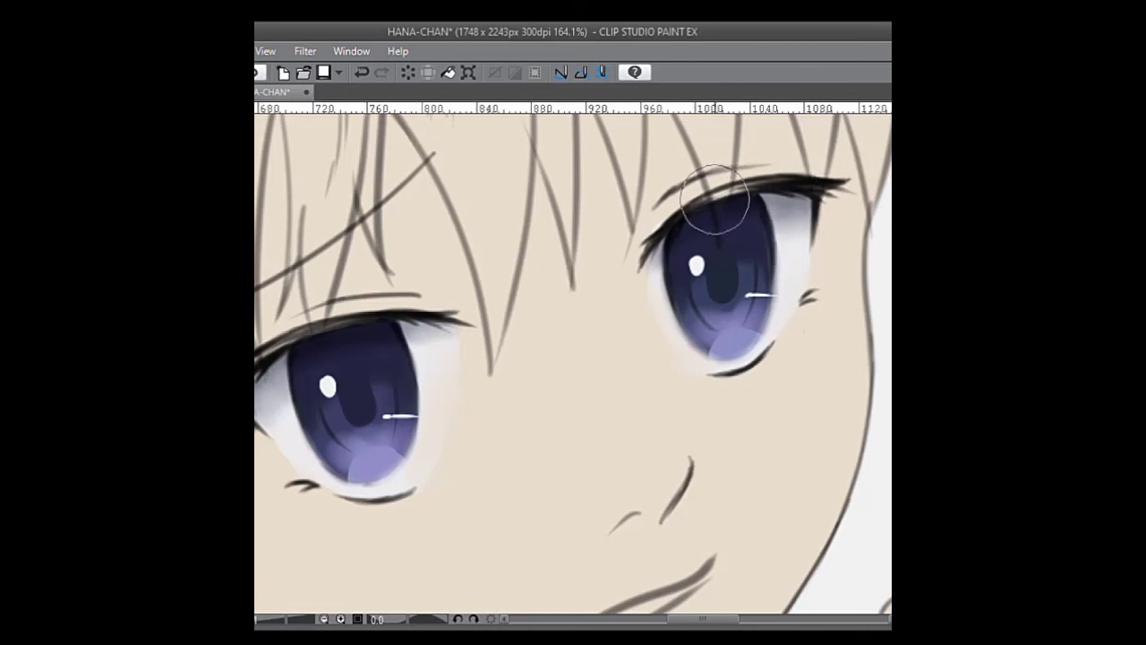
pyautogui.moveTo(714, 201); pyautogui.dragTo(782, 176)
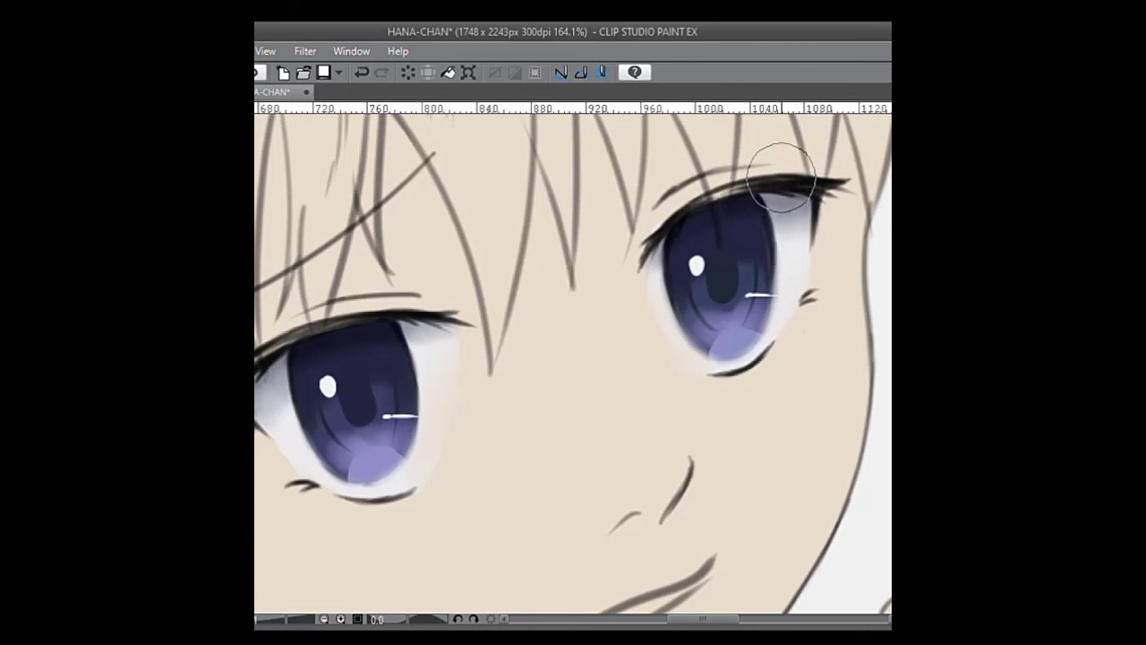
# Step: Darken the eyelid crease lines above both eyes with thin strokes, undoing the last two strokes
pyautogui.moveTo(707, 205)
pyautogui.mouseDown()
pyautogui.moveTo(665, 247)
pyautogui.moveTo(648, 313)
pyautogui.moveTo(690, 339)
pyautogui.mouseUp()
pyautogui.moveTo(351, 280)
pyautogui.mouseDown()
pyautogui.moveTo(417, 278)
pyautogui.moveTo(421, 293)
pyautogui.moveTo(306, 317)
pyautogui.moveTo(406, 294)
pyautogui.mouseUp()
pyautogui.moveTo(678, 200)
pyautogui.mouseDown()
pyautogui.moveTo(647, 215)
pyautogui.moveTo(695, 181)
pyautogui.moveTo(667, 196)
pyautogui.moveTo(742, 171)
pyautogui.mouseUp()
pyautogui.hotkey('ctrl', 'z')
pyautogui.hotkey('ctrl', 'z')
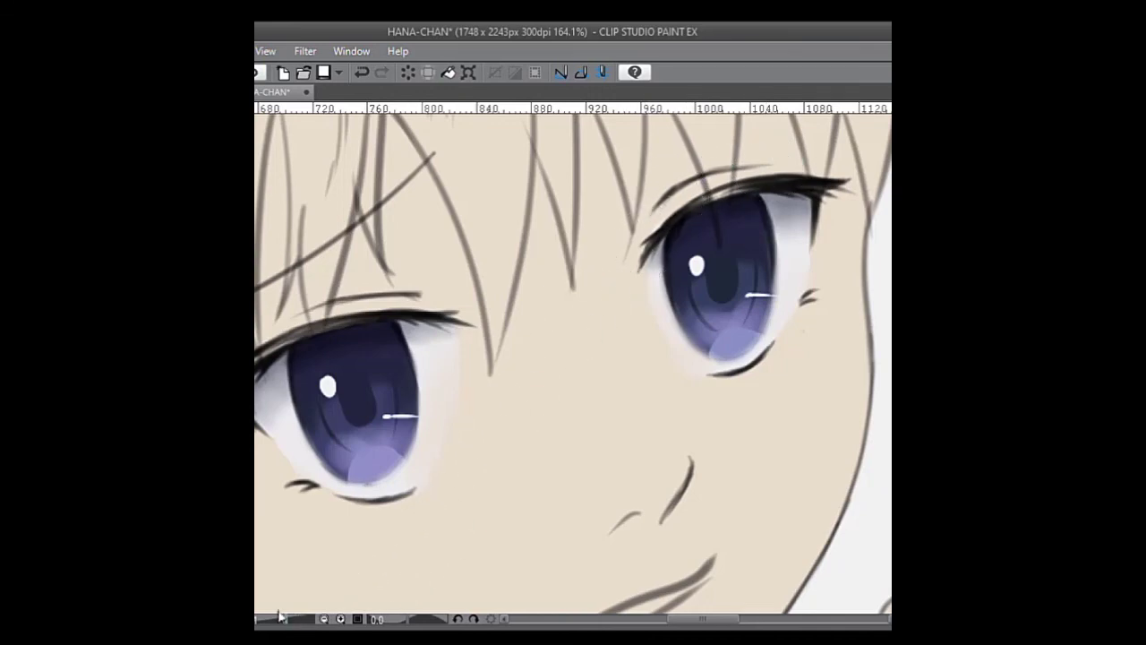
pyautogui.moveTo(280, 615); pyautogui.dragTo(278, 613)
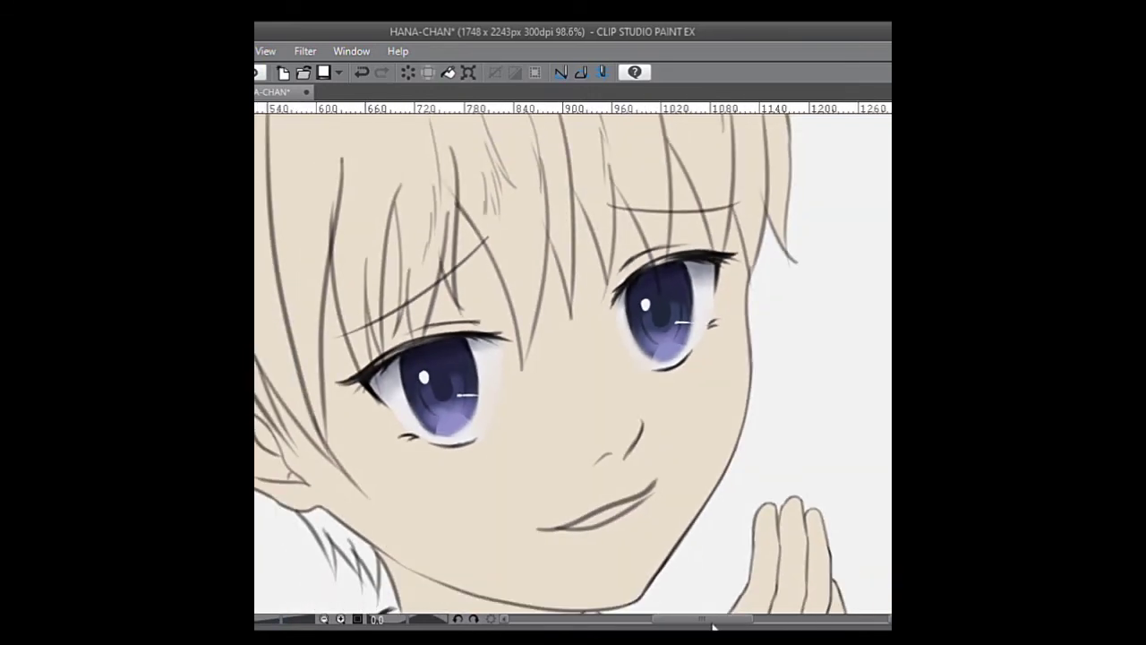
pyautogui.moveTo(710, 622); pyautogui.dragTo(698, 619)
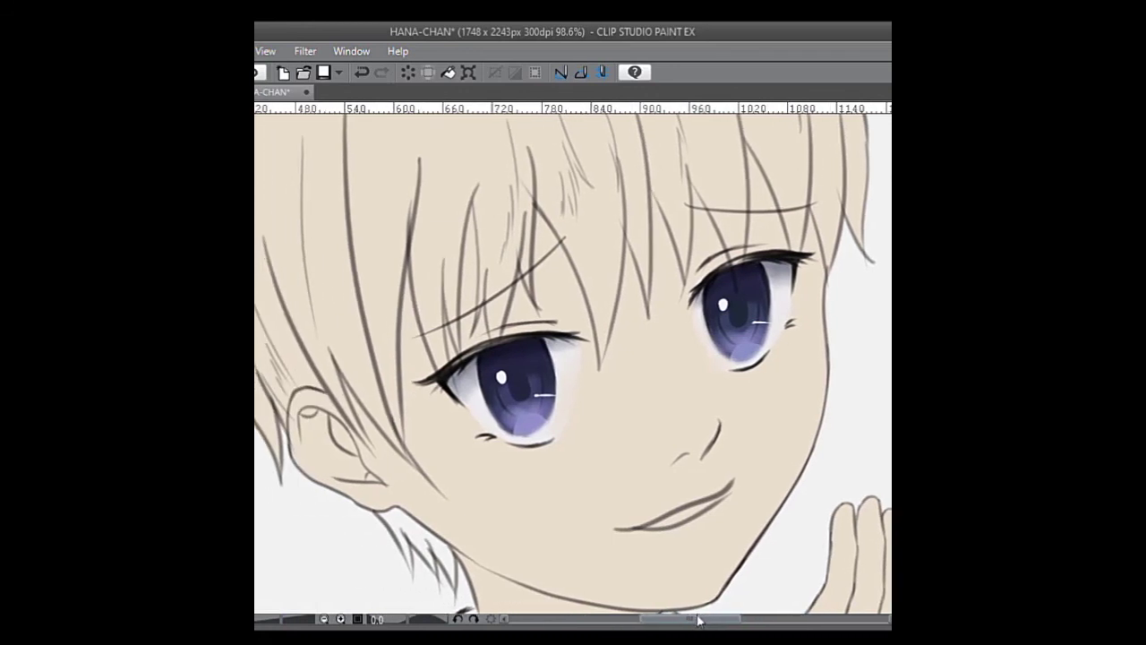